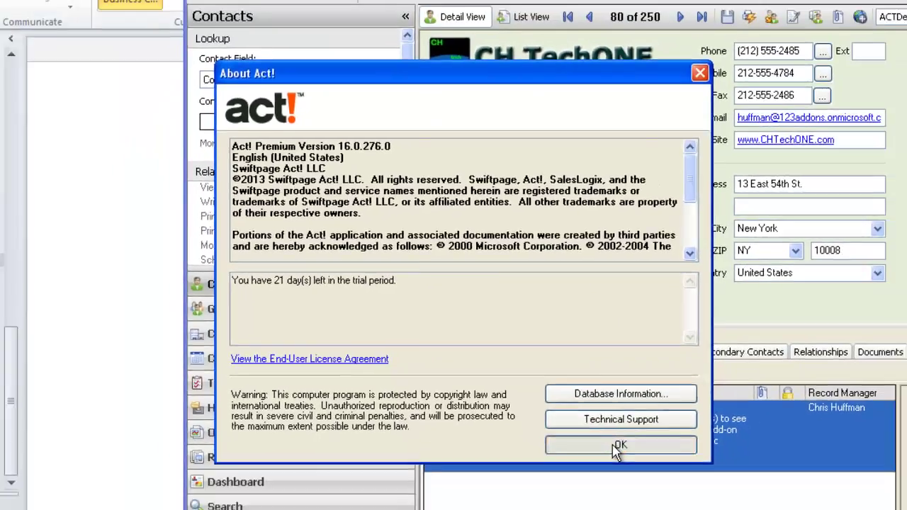
Close the About Act! box for Act! Premium 16.0.276.0 to return to the contact record
{"action": "left_click", "coordinate": [618, 445]}
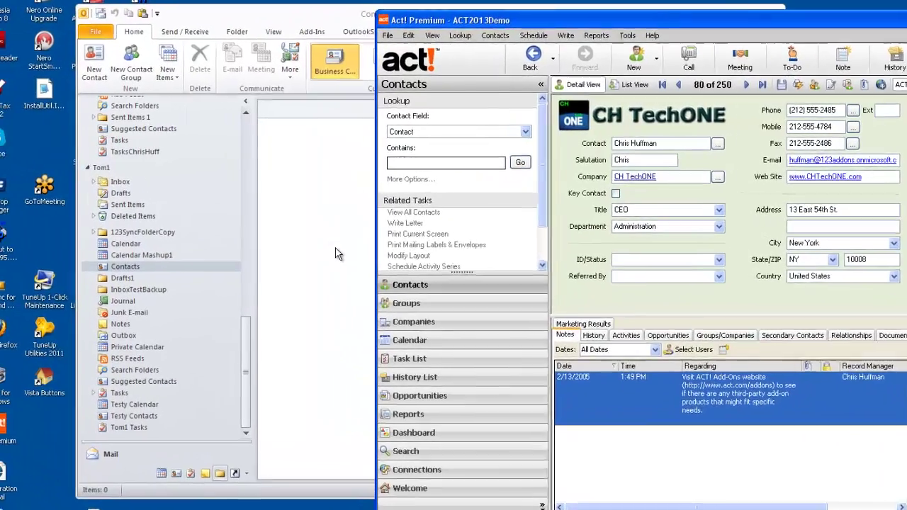
Confirm Outlook's Contacts, Calendar and Tasks folders are empty, then launch 123 Sync for ACT!
{"action": "left_click", "coordinate": [275, 241]}
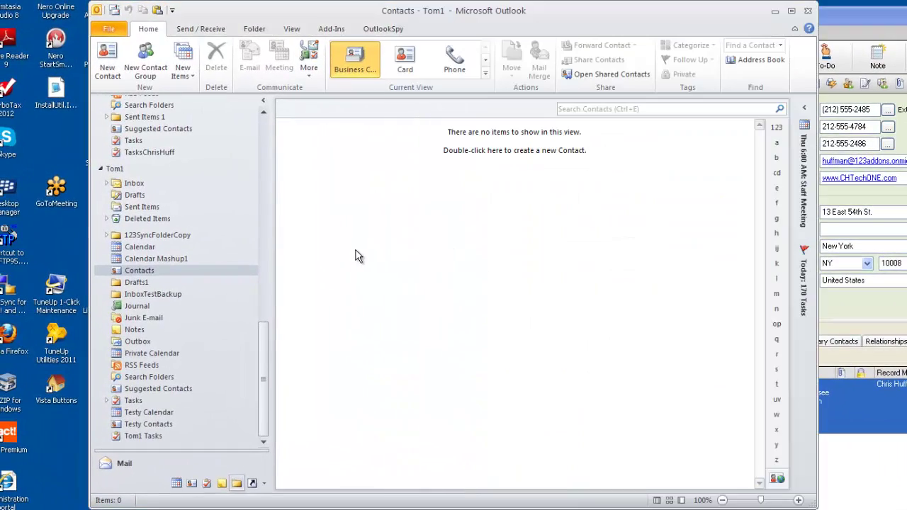
{"action": "left_click", "coordinate": [154, 273]}
{"action": "left_click", "coordinate": [139, 247]}
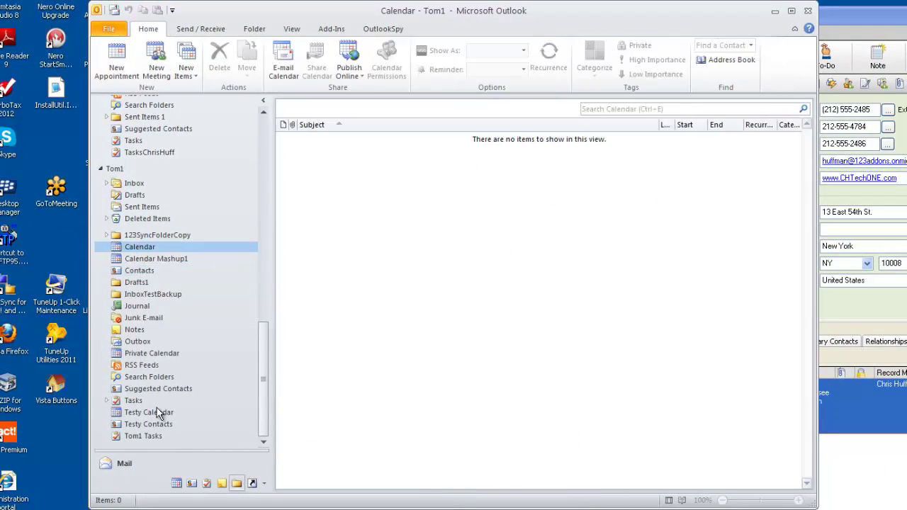
{"action": "left_click", "coordinate": [142, 437]}
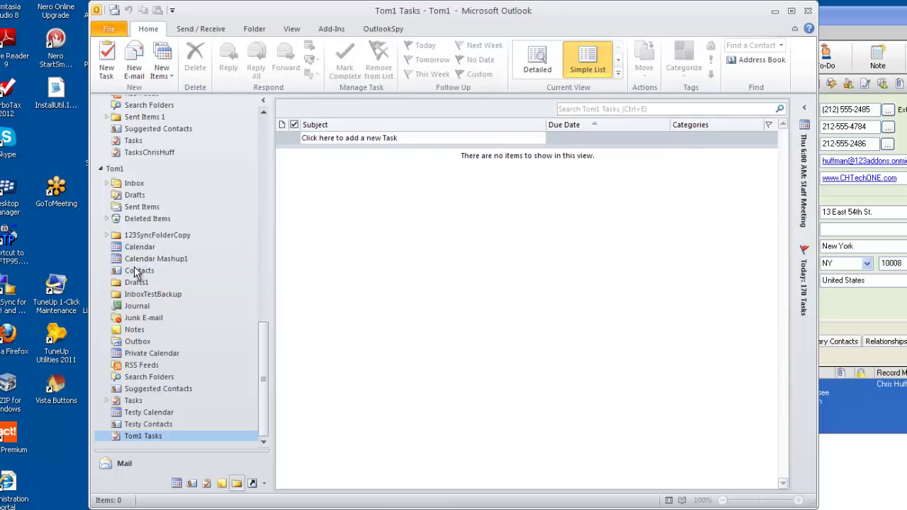
{"action": "left_click", "coordinate": [137, 271]}
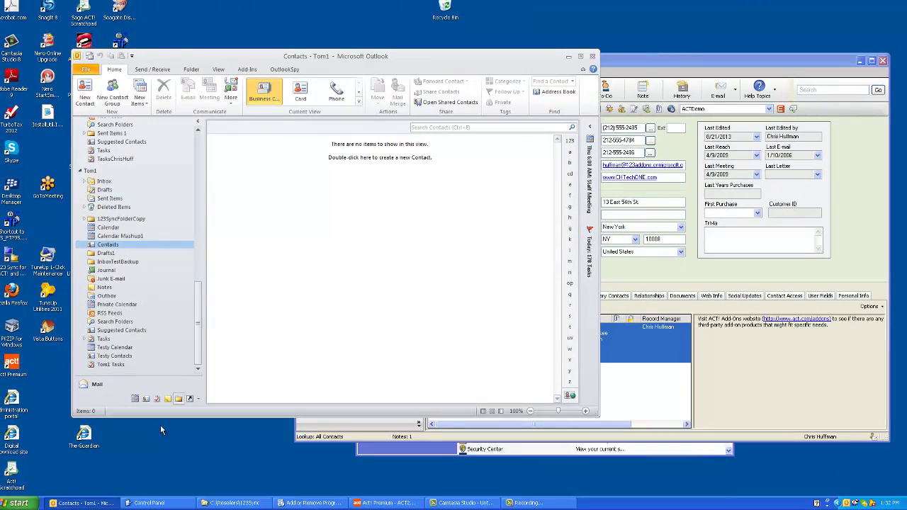
{"action": "left_click", "coordinate": [18, 502]}
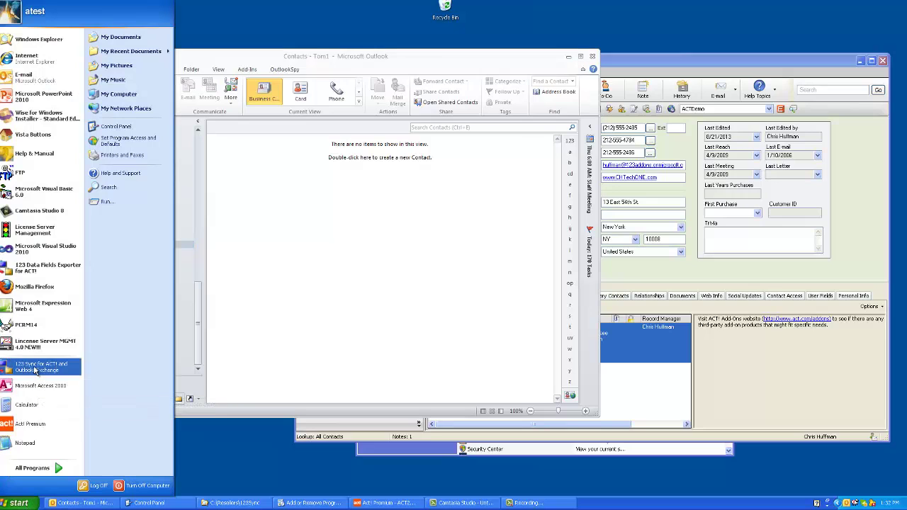
{"action": "left_click", "coordinate": [35, 368]}
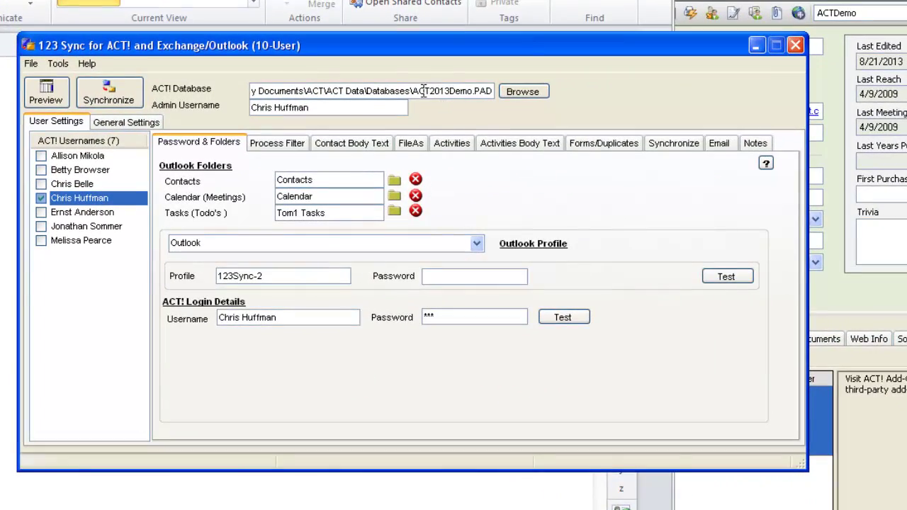
Map the checked user's synced contacts, meetings and tasks to Outlook's Contacts, Calendar and Tom1 Tasks
{"action": "key", "text": "alt+Tab"}
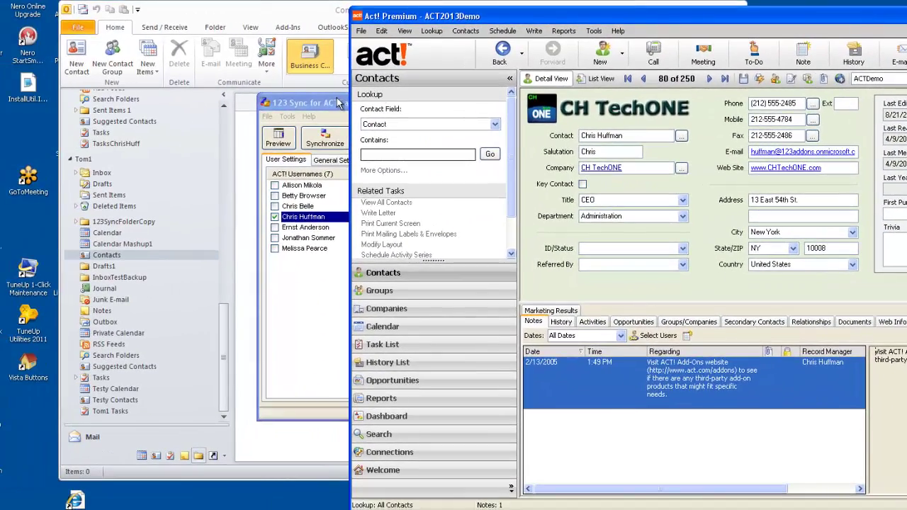
{"action": "left_click", "coordinate": [90, 109]}
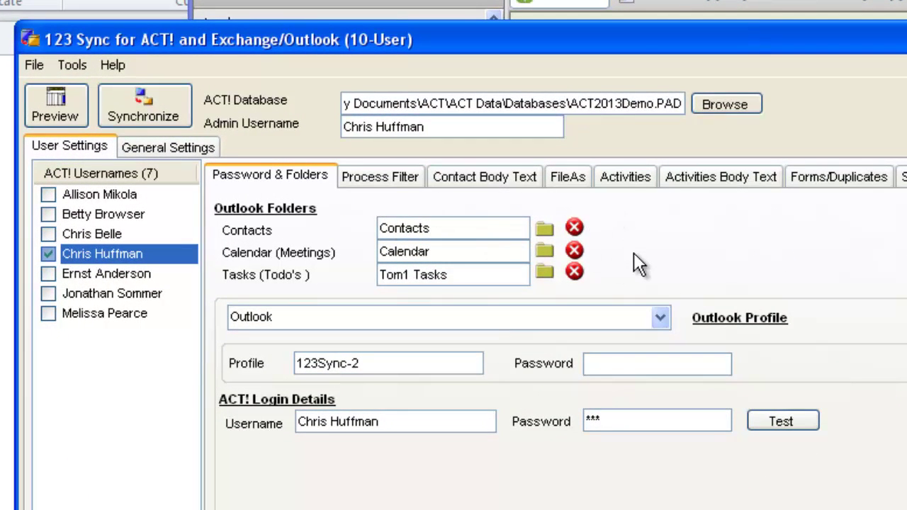
{"action": "left_click", "coordinate": [538, 231]}
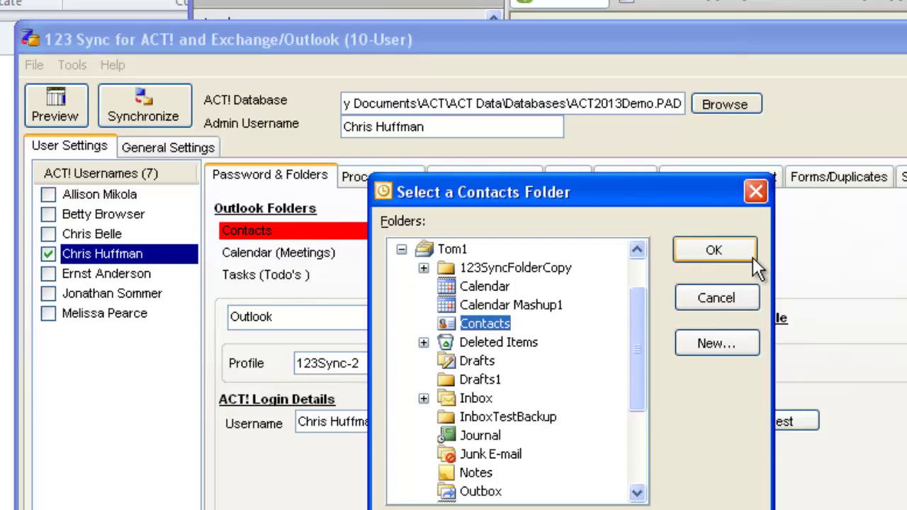
{"action": "left_click", "coordinate": [730, 249]}
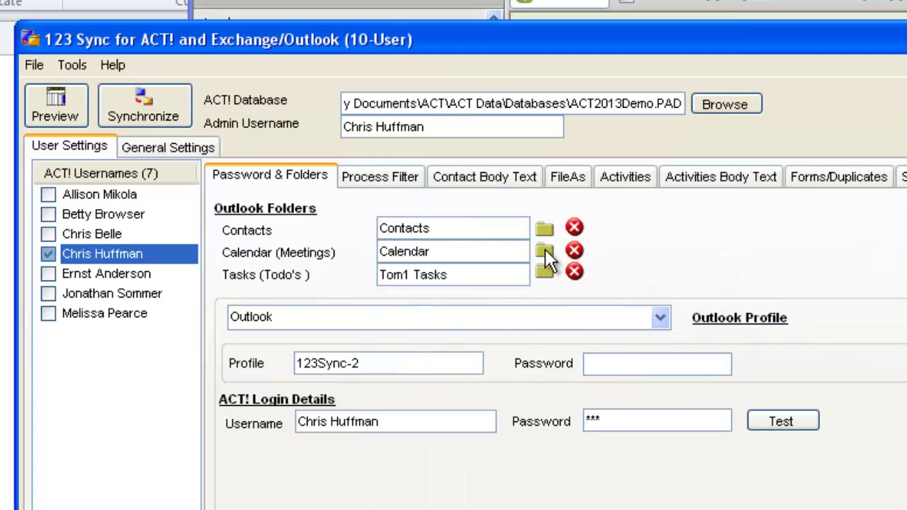
{"action": "left_click", "coordinate": [544, 249]}
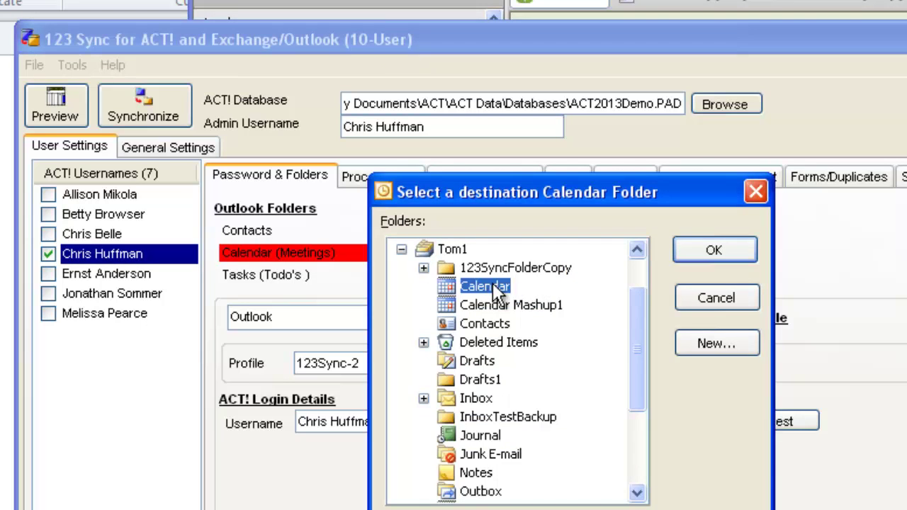
{"action": "left_click", "coordinate": [721, 249]}
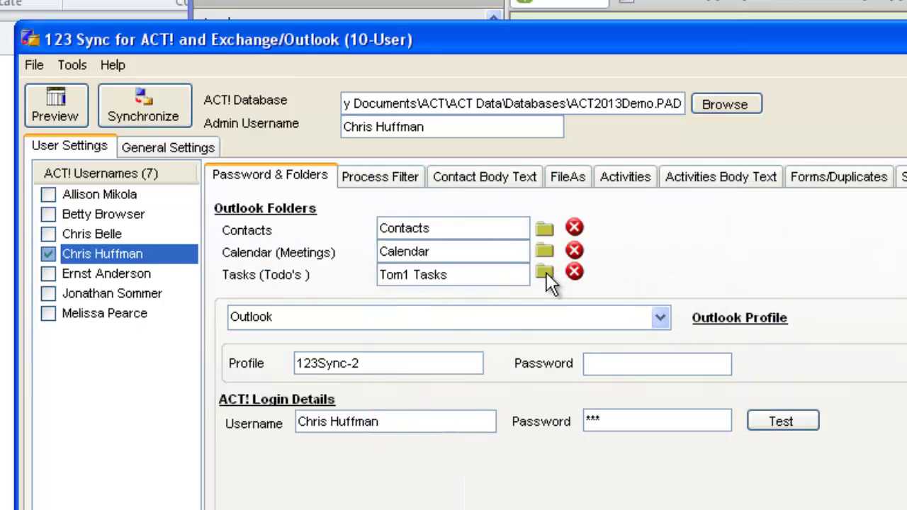
{"action": "left_click", "coordinate": [545, 272]}
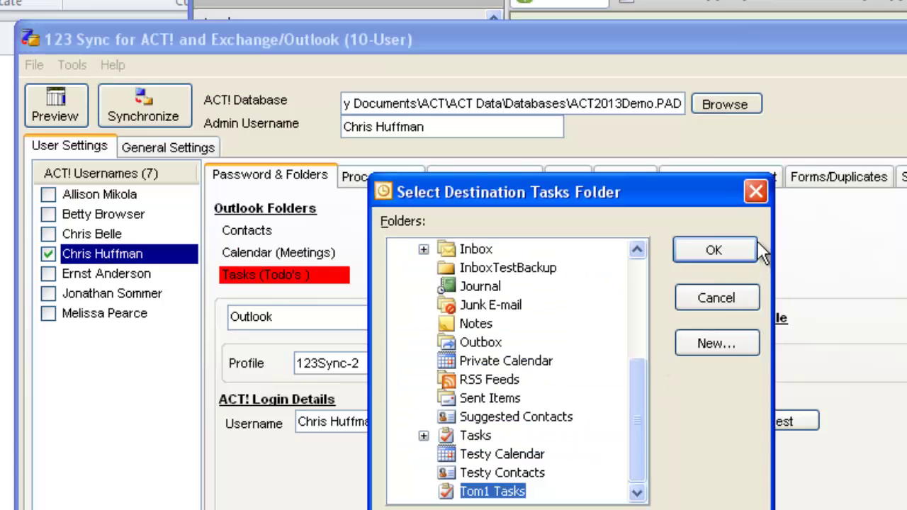
{"action": "left_click", "coordinate": [740, 249]}
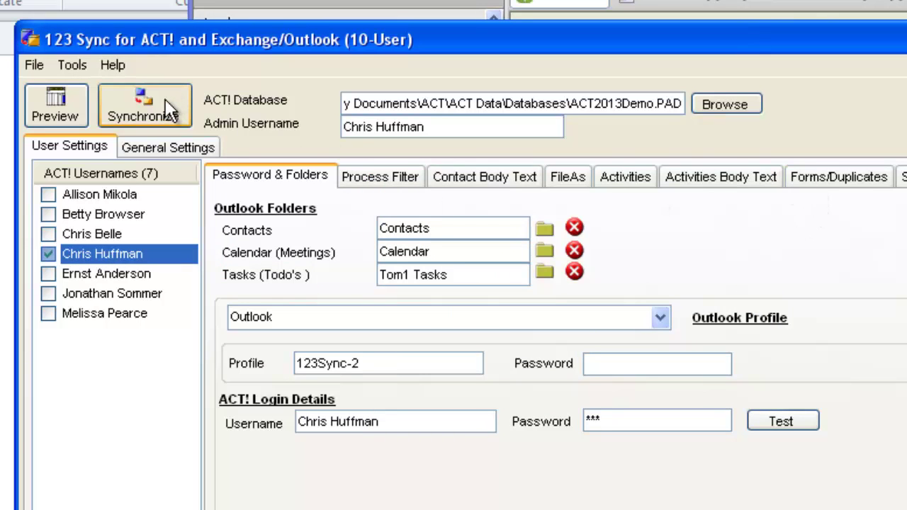
Sync the listed user's 250 ACT! contacts, tasks and meetings into Outlook and close the log
{"action": "left_click", "coordinate": [168, 110]}
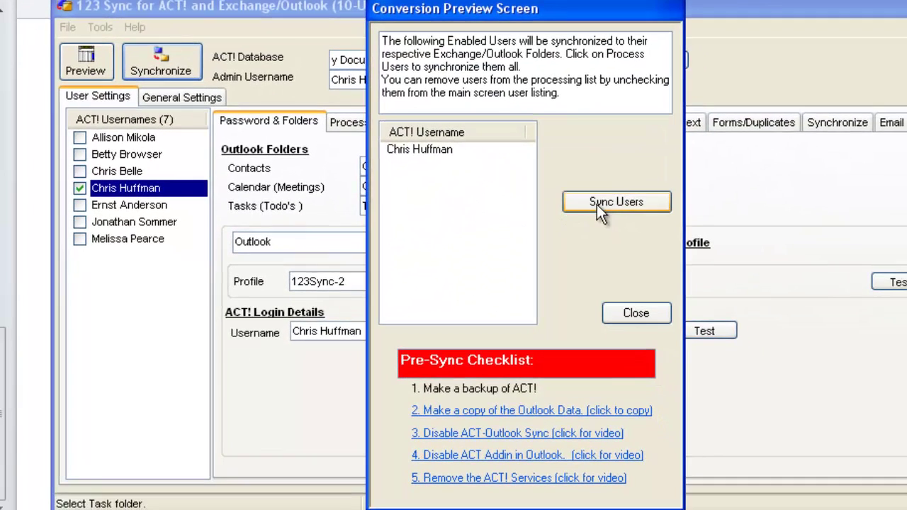
{"action": "left_click", "coordinate": [597, 204]}
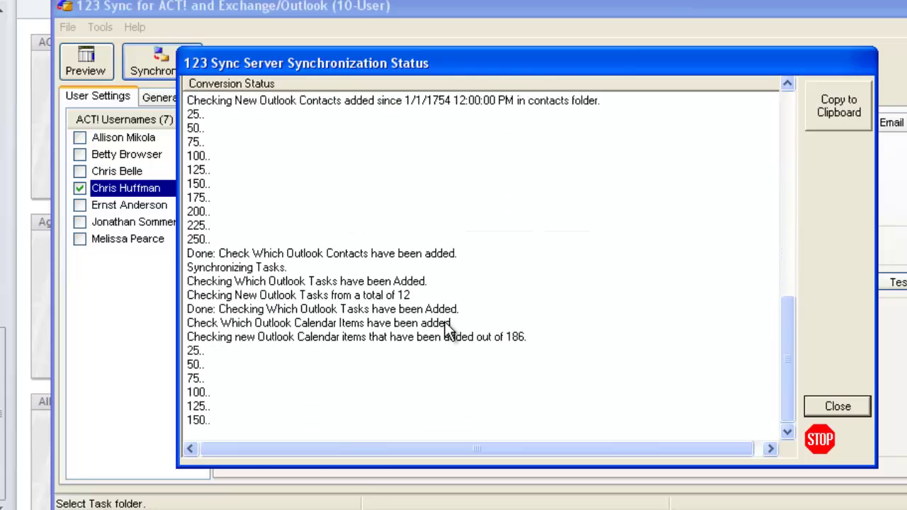
{"action": "left_click", "coordinate": [837, 407]}
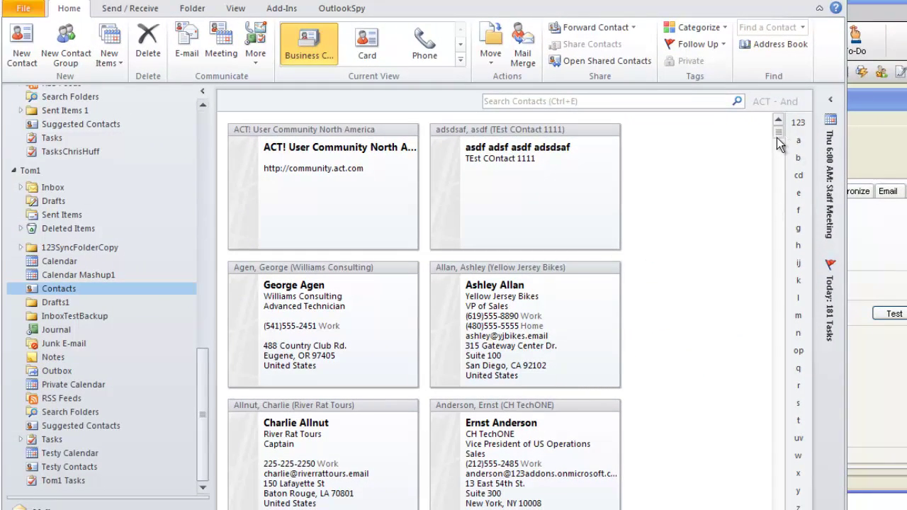
Review the synced contact cards and the 172 Calendar meetings in Outlook, then return to 123 Sync
{"action": "left_click_drag", "start_coordinate": [776, 137], "coordinate": [776, 383]}
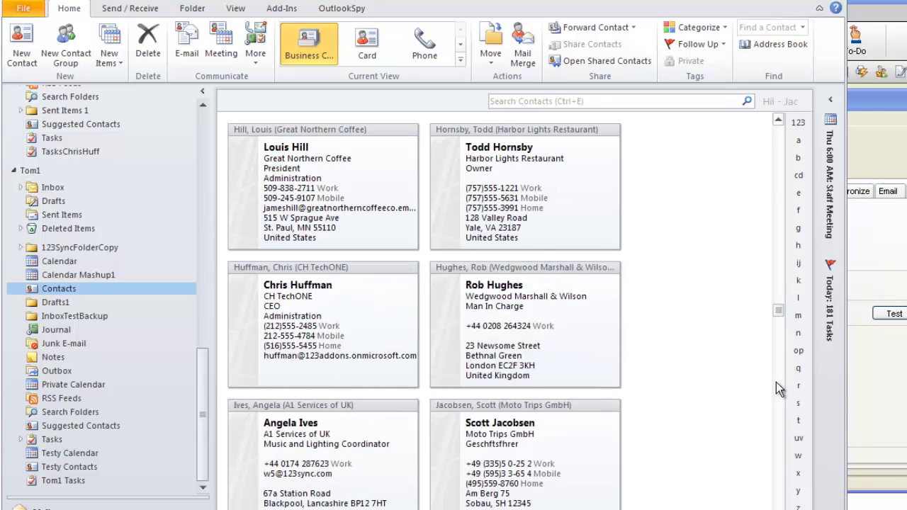
{"action": "left_click", "coordinate": [69, 260]}
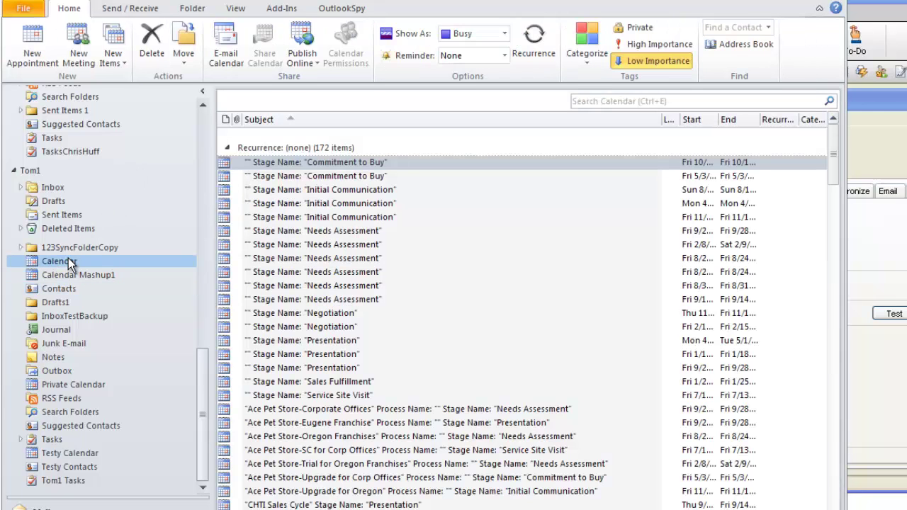
{"action": "left_click", "coordinate": [59, 291]}
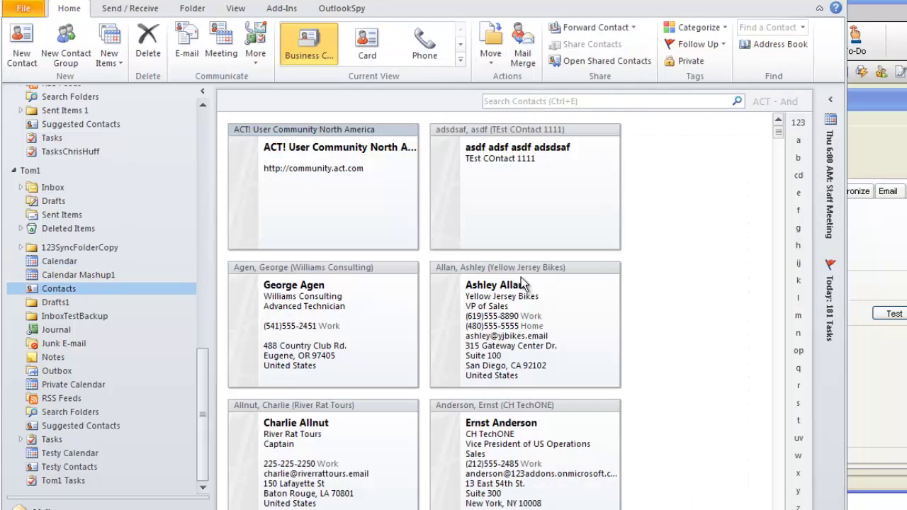
{"action": "left_click", "coordinate": [775, 429]}
{"action": "left_click", "coordinate": [889, 259]}
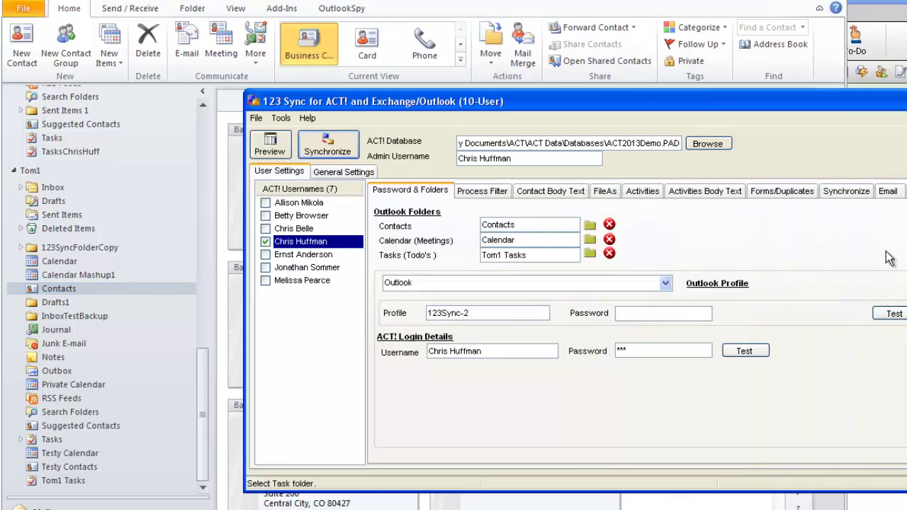
Run a second synchronization to completion and close its status log
{"action": "left_click", "coordinate": [347, 150]}
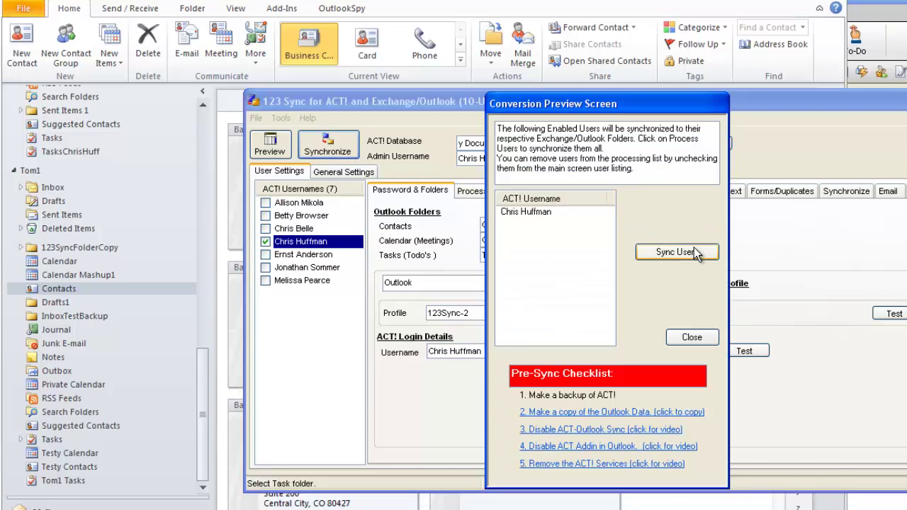
{"action": "left_click", "coordinate": [693, 247]}
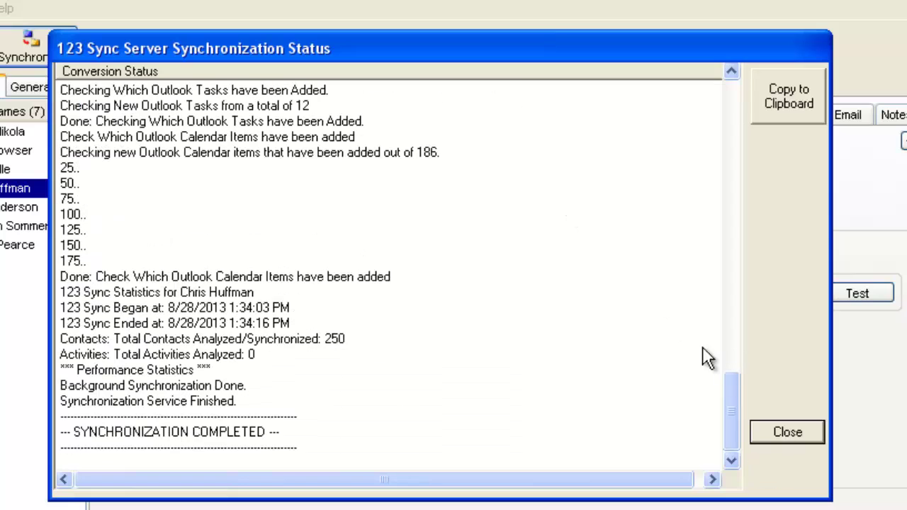
{"action": "left_click", "coordinate": [790, 431]}
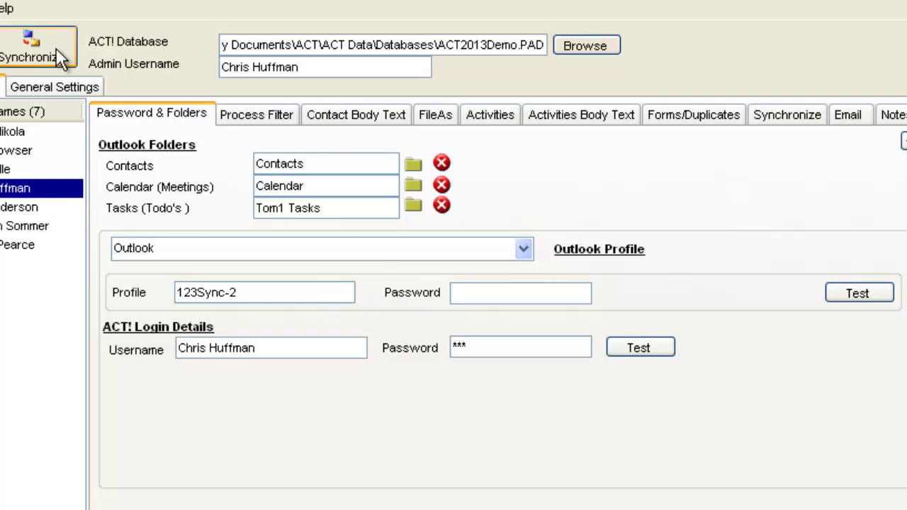
Run a third synchronization, which analyzes 0 activities, and close its log
{"action": "left_click", "coordinate": [60, 57]}
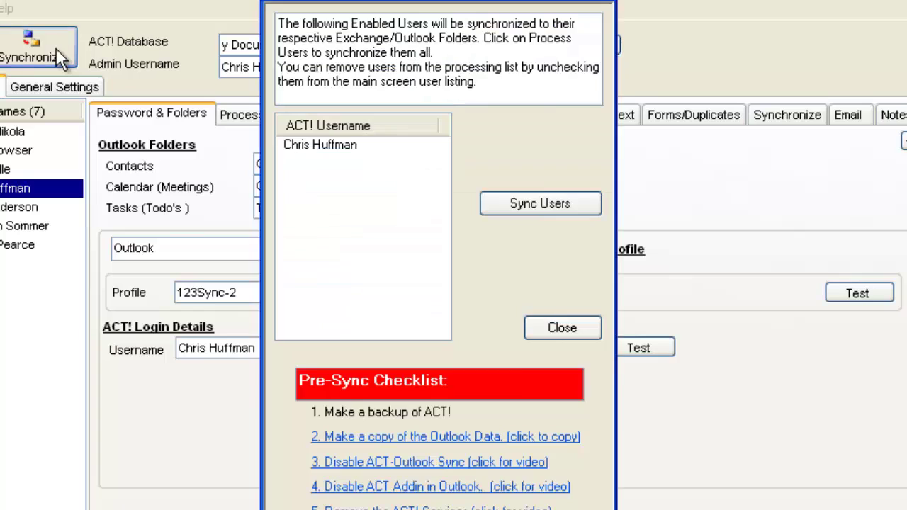
{"action": "left_click", "coordinate": [537, 201]}
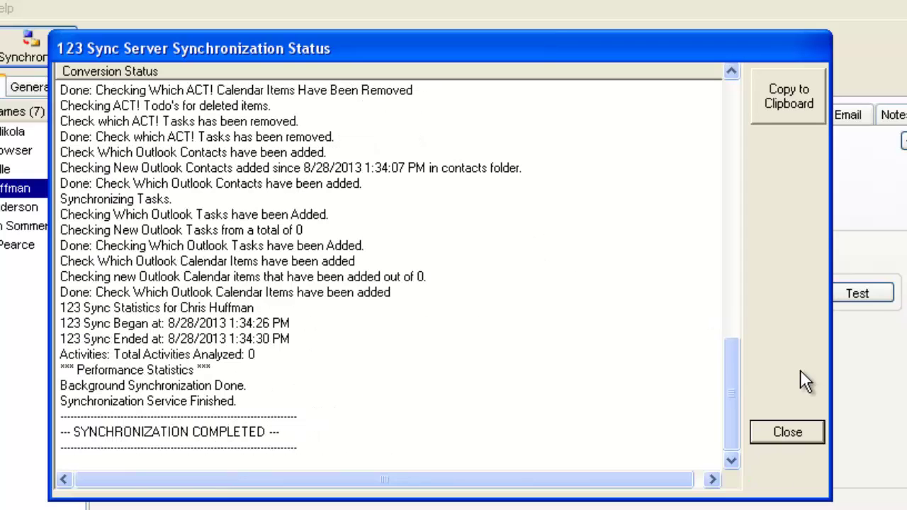
{"action": "left_click", "coordinate": [784, 432]}
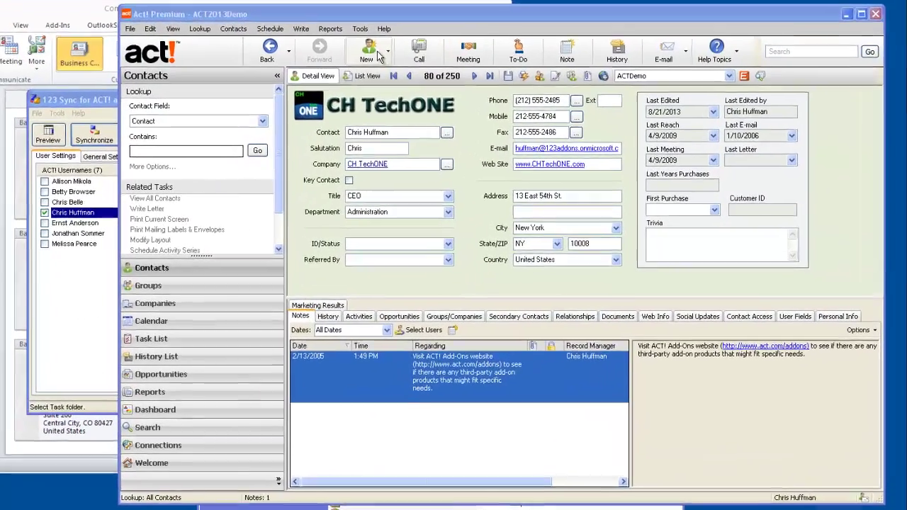
Create a new Act! contact named New Contact1 at company My Awesome Company
{"action": "left_click", "coordinate": [370, 53]}
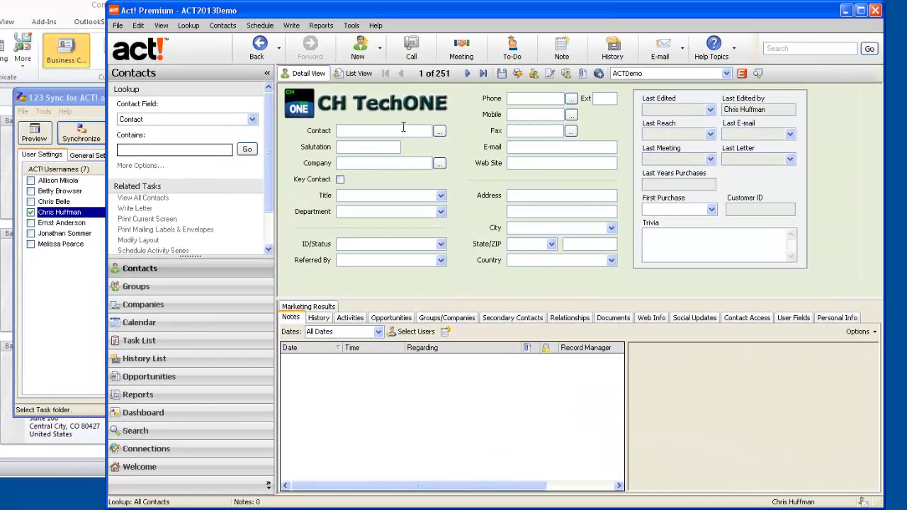
{"action": "type", "text": "New COntac"}
{"action": "key", "text": "BackSpace"}
{"action": "key", "text": "BackSpace"}
{"action": "key", "text": "BackSpace"}
{"action": "key", "text": "BackSpace"}
{"action": "key", "text": "BackSpace"}
{"action": "type", "text": "ontact12"}
{"action": "key", "text": "BackSpace"}
{"action": "left_click", "coordinate": [398, 164]}
{"action": "type", "text": "My Awesome COmp"}
{"action": "key", "text": "BackSpace"}
{"action": "key", "text": "BackSpace"}
{"action": "key", "text": "BackSpace"}
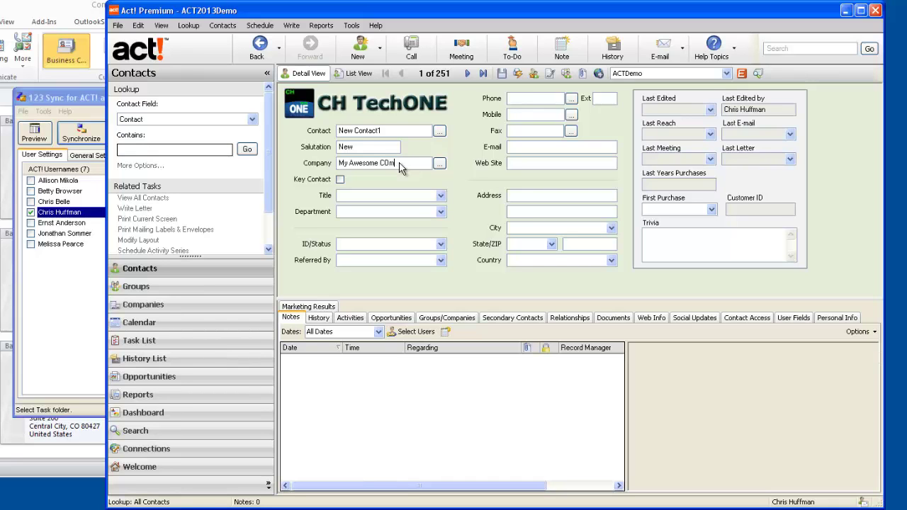
{"action": "type", "text": "ompany"}
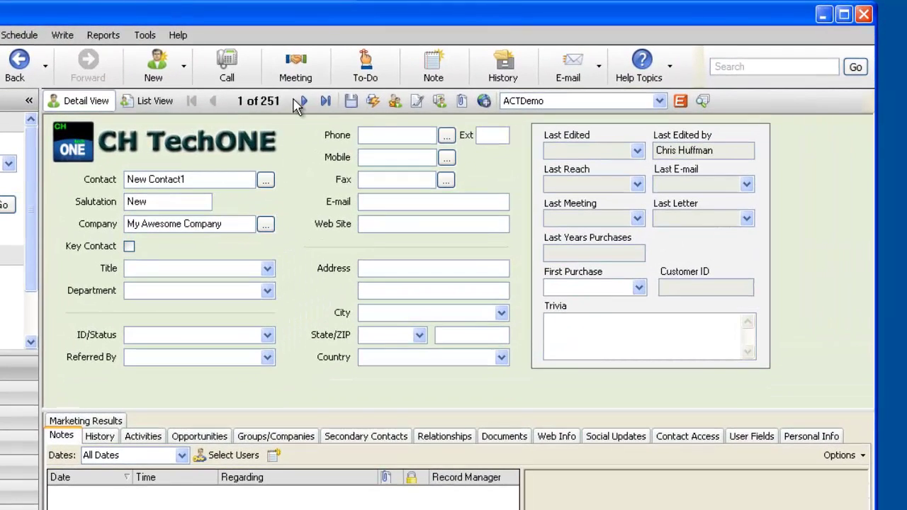
Prefix the name with 111 to make 11111 New Contact1, accepting the suggested name split
{"action": "left_click", "coordinate": [300, 101]}
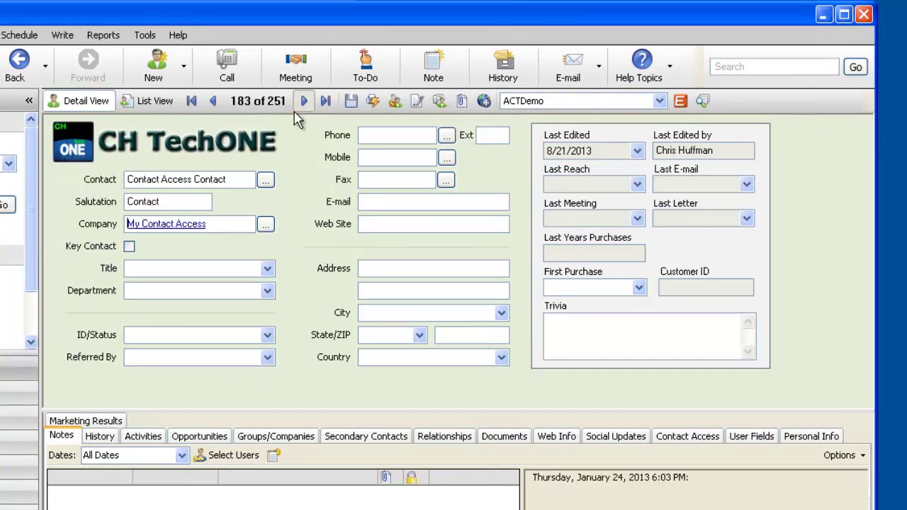
{"action": "left_click", "coordinate": [214, 102]}
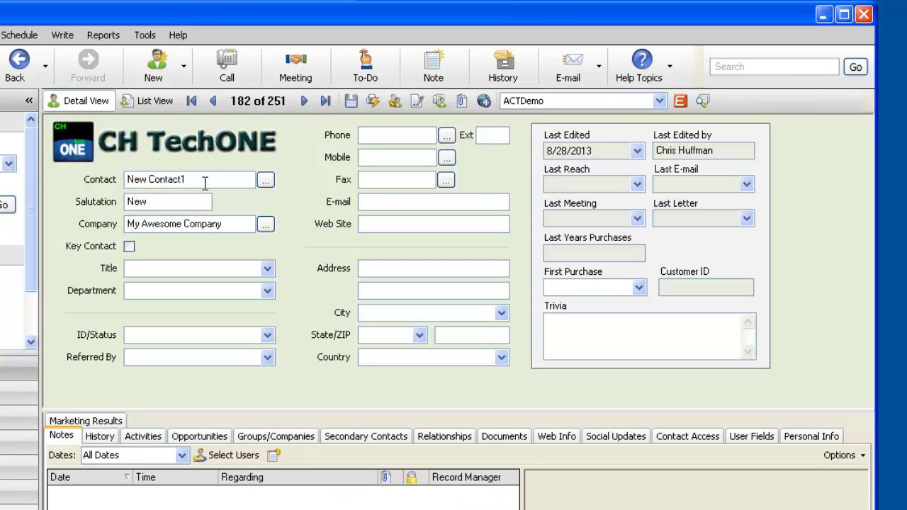
{"action": "type", "text": "11111"}
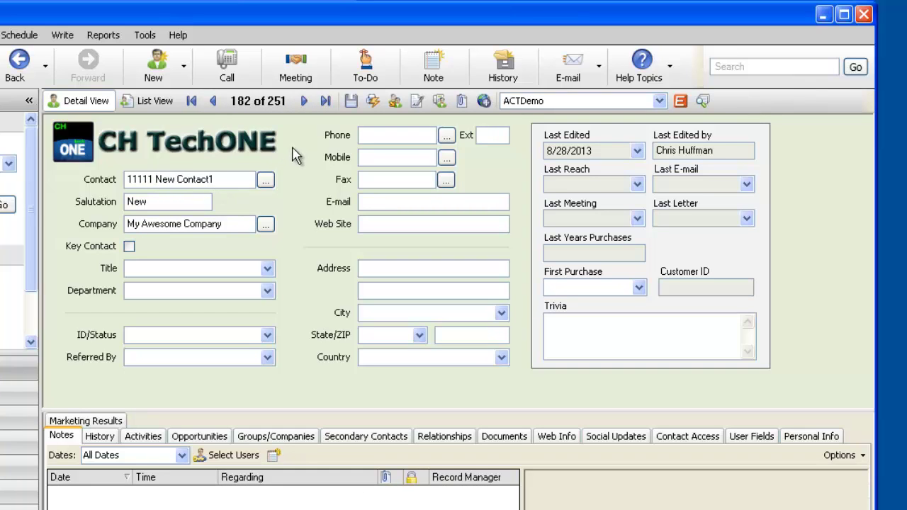
{"action": "left_click", "coordinate": [305, 104]}
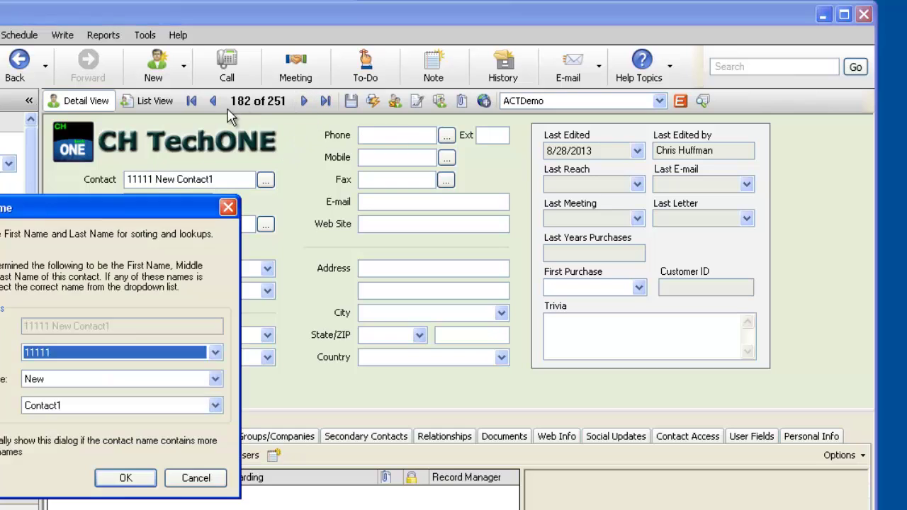
{"action": "left_click", "coordinate": [124, 478]}
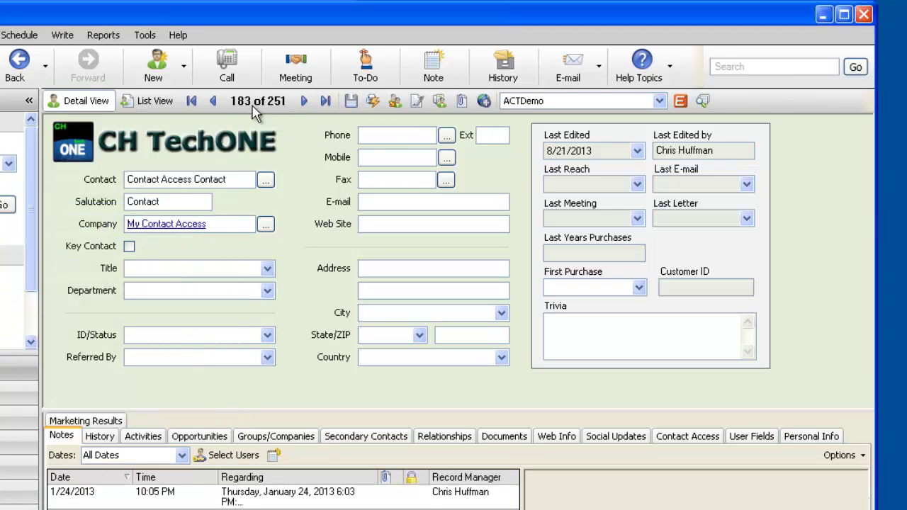
{"action": "left_click", "coordinate": [213, 102]}
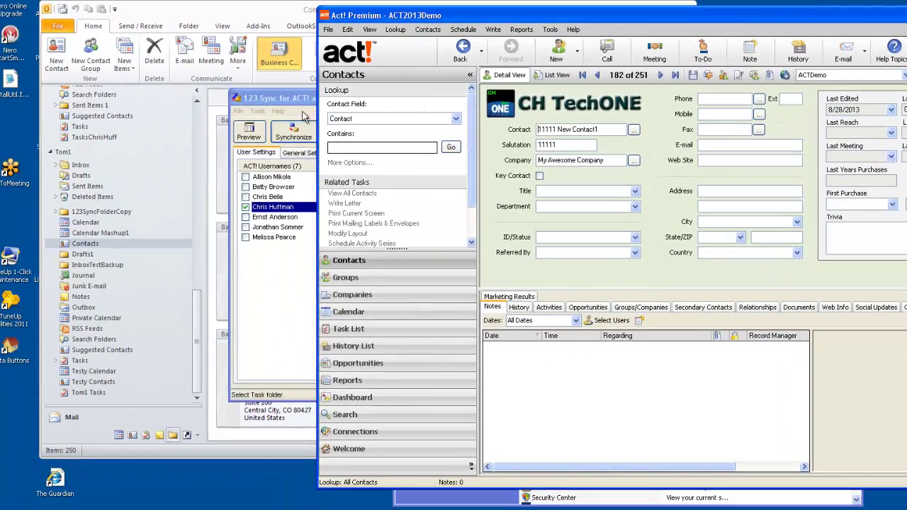
{"action": "left_click", "coordinate": [296, 106]}
Sync the enabled Act! user again, pushing 1 changed contact to Outlook, and close the log
{"action": "left_click", "coordinate": [306, 138]}
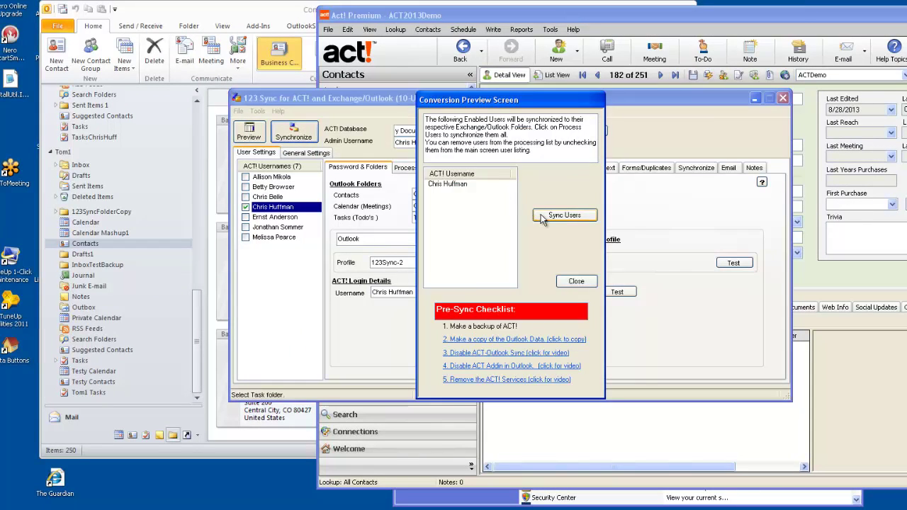
{"action": "left_click", "coordinate": [546, 214]}
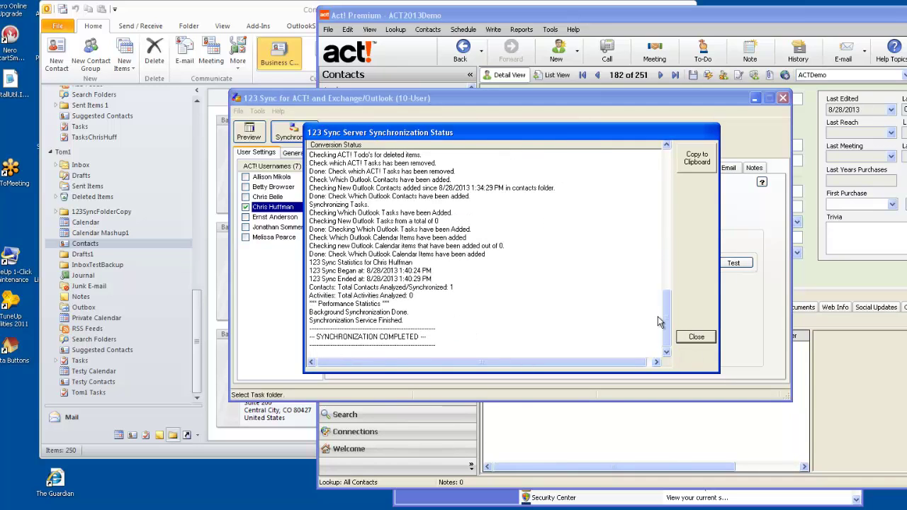
{"action": "left_click", "coordinate": [688, 338]}
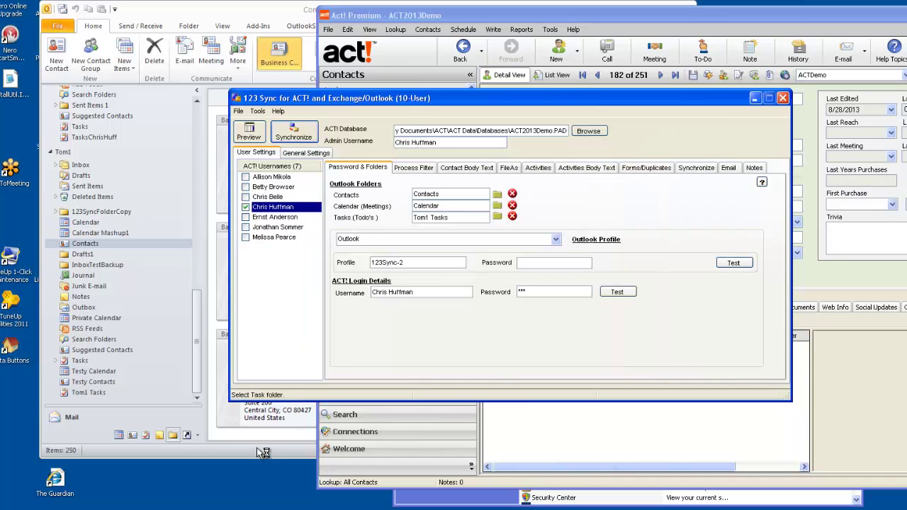
{"action": "left_click", "coordinate": [262, 452]}
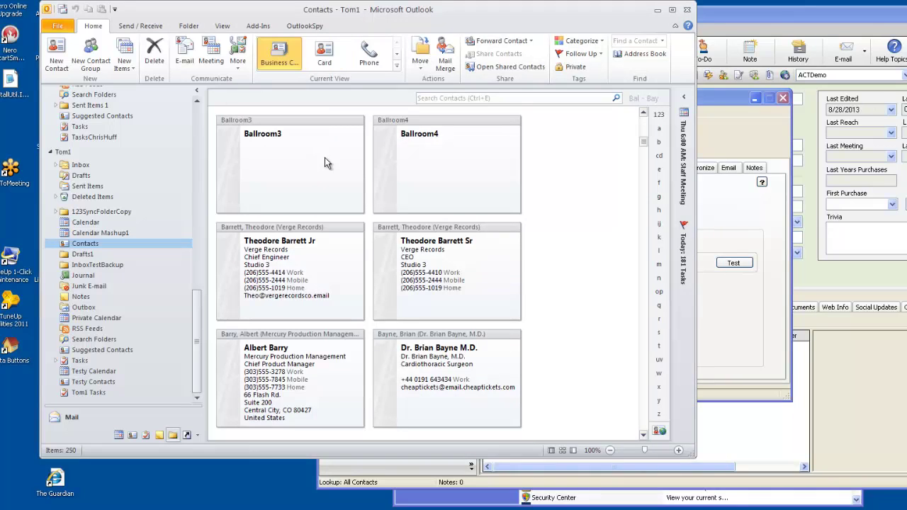
Refresh Outlook's Contacts and filter them by 1111 down to four cards
{"action": "left_click", "coordinate": [88, 222]}
{"action": "left_click", "coordinate": [85, 244]}
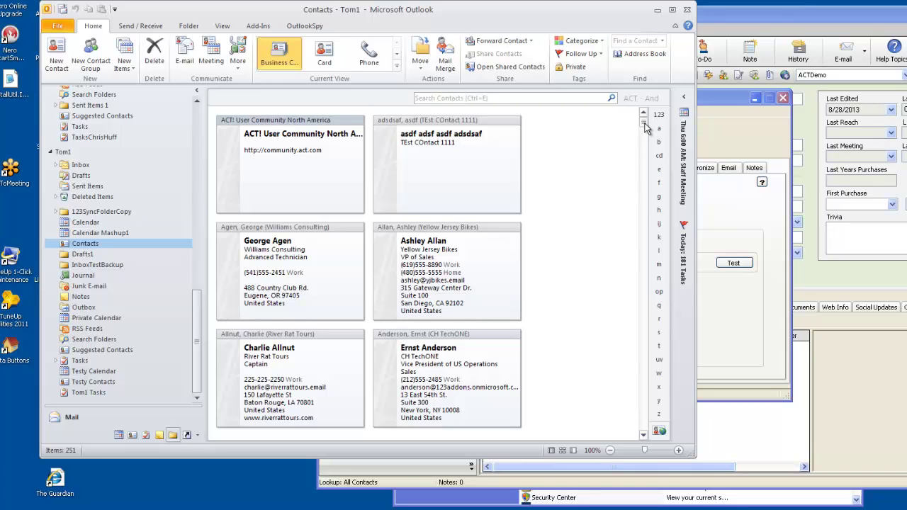
{"action": "scroll", "coordinate": [645, 124], "scroll_direction": "down", "scroll_amount": 1}
{"action": "scroll", "coordinate": [644, 125], "scroll_direction": "up", "scroll_amount": 1}
{"action": "left_click", "coordinate": [480, 124]}
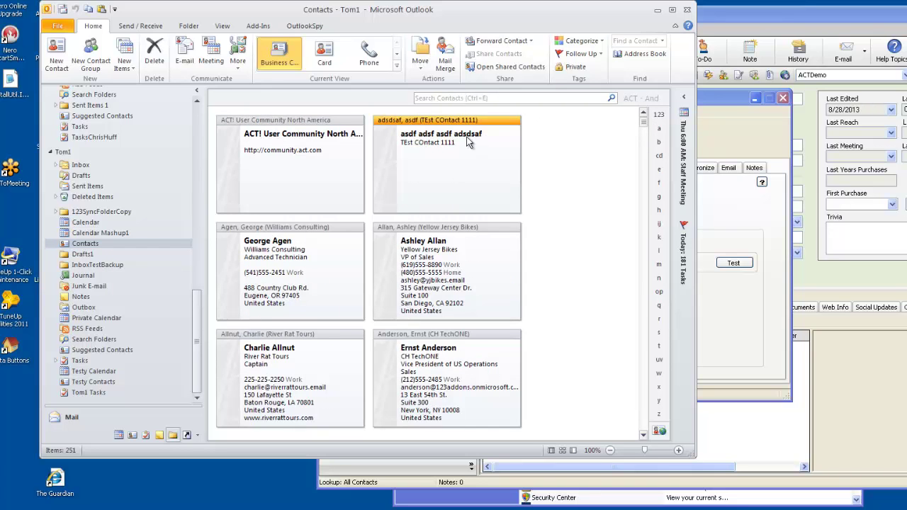
{"action": "left_click", "coordinate": [484, 98]}
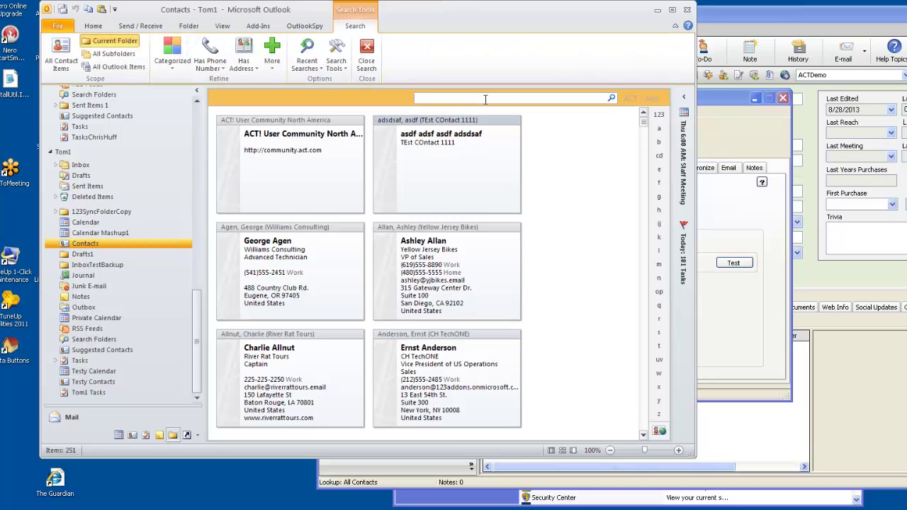
{"action": "type", "text": "1111"}
{"action": "left_click", "coordinate": [611, 99]}
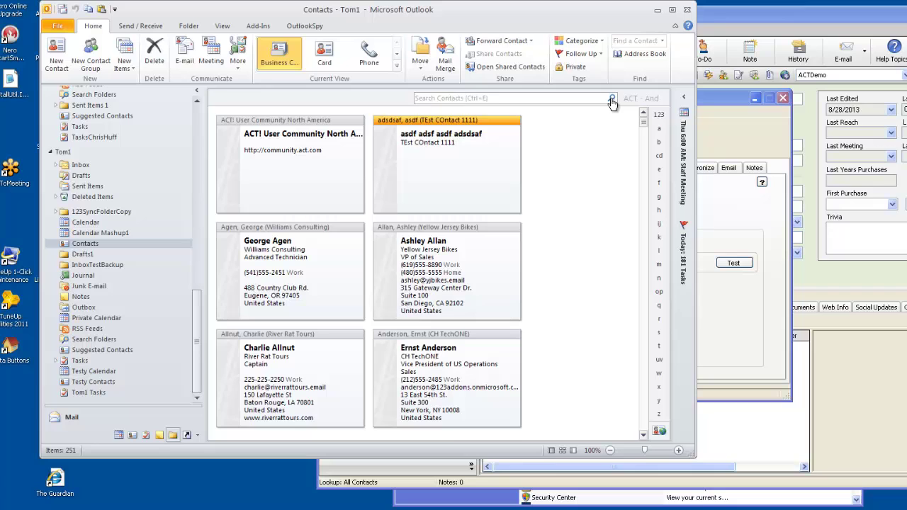
{"action": "left_click", "coordinate": [555, 97]}
{"action": "type", "text": "1111"}
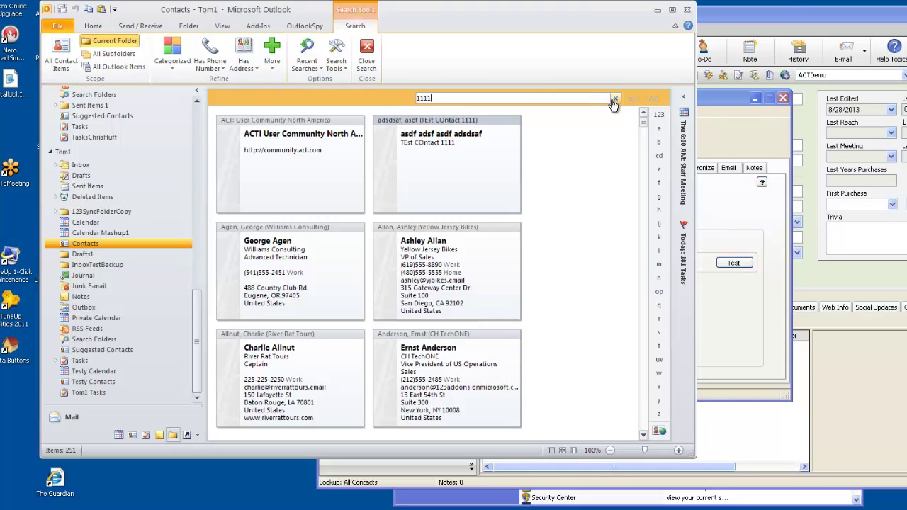
Open 11111 New Contact1 to inspect its synced notes, then clear the 1111 search
{"action": "left_click", "coordinate": [446, 142]}
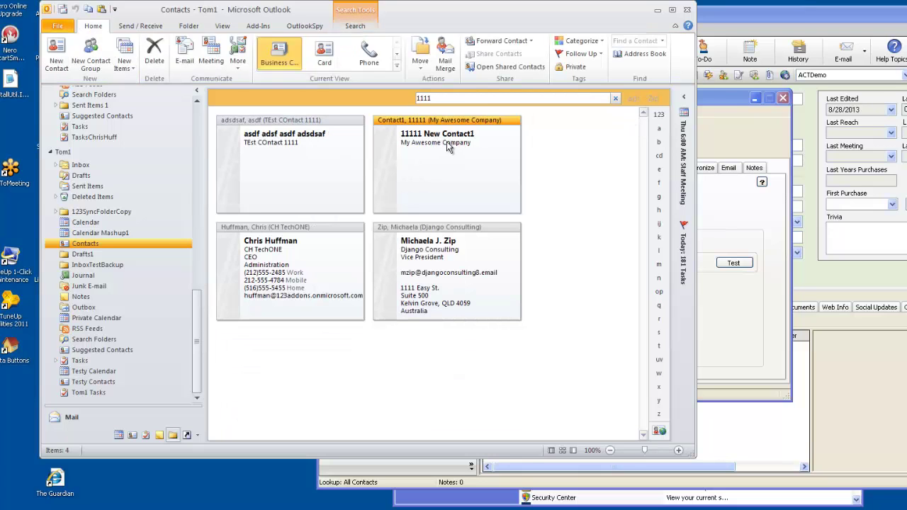
{"action": "double_click", "coordinate": [447, 147]}
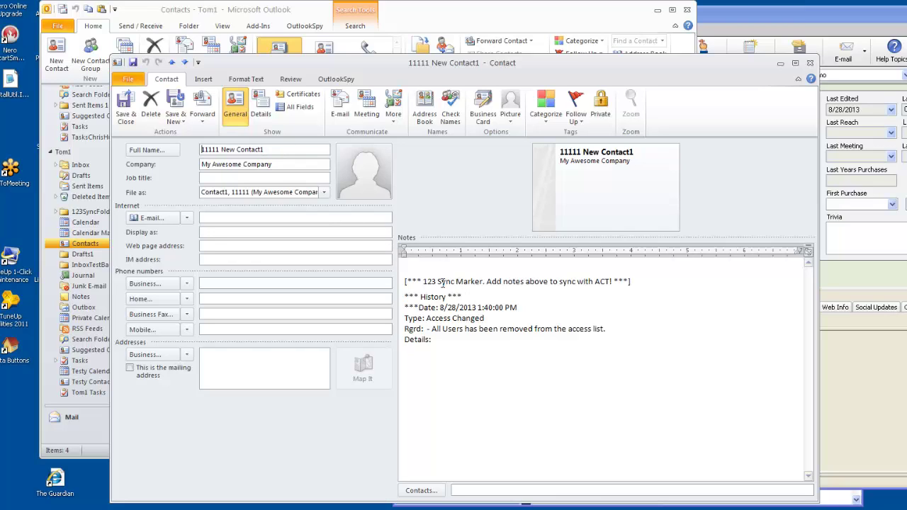
{"action": "left_click_drag", "start_coordinate": [406, 282], "coordinate": [448, 344]}
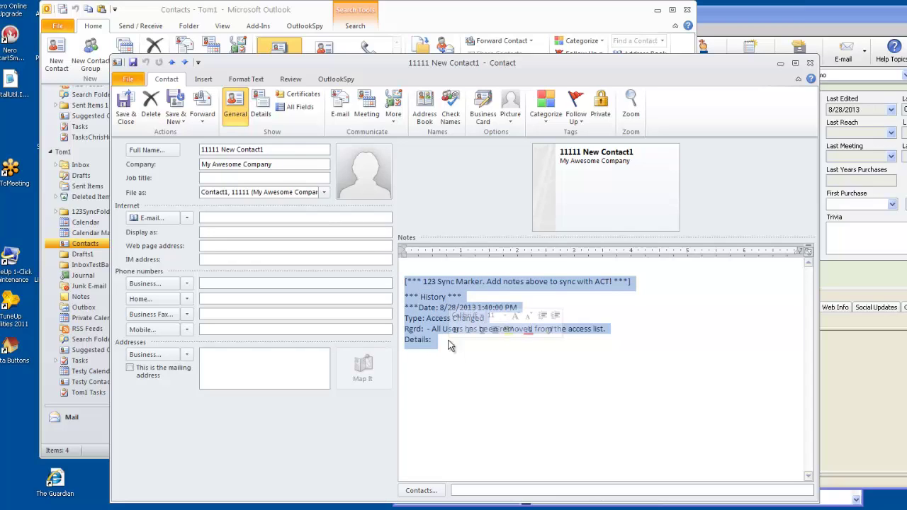
{"action": "left_click", "coordinate": [810, 63]}
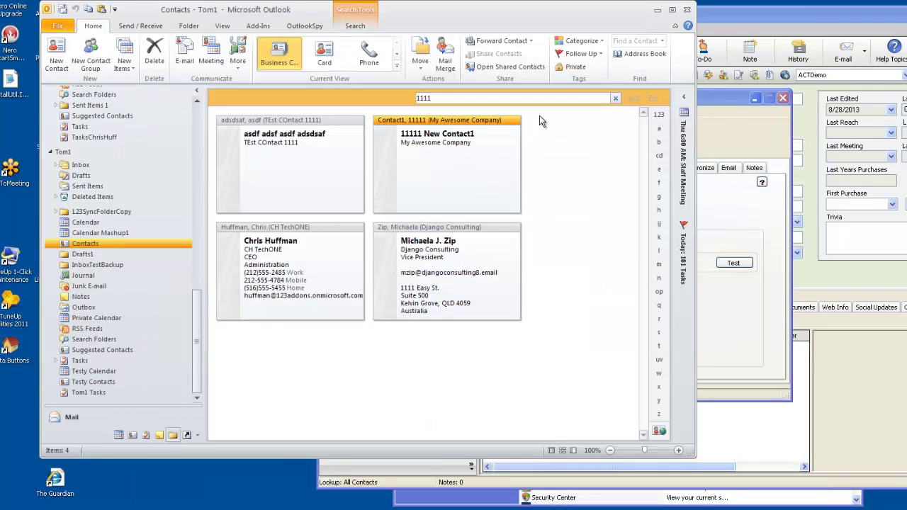
{"action": "left_click", "coordinate": [616, 100]}
Inspect the synced notes of Yellow Jersey Bikes and the notes and history of CH TechONE
{"action": "double_click", "coordinate": [440, 275]}
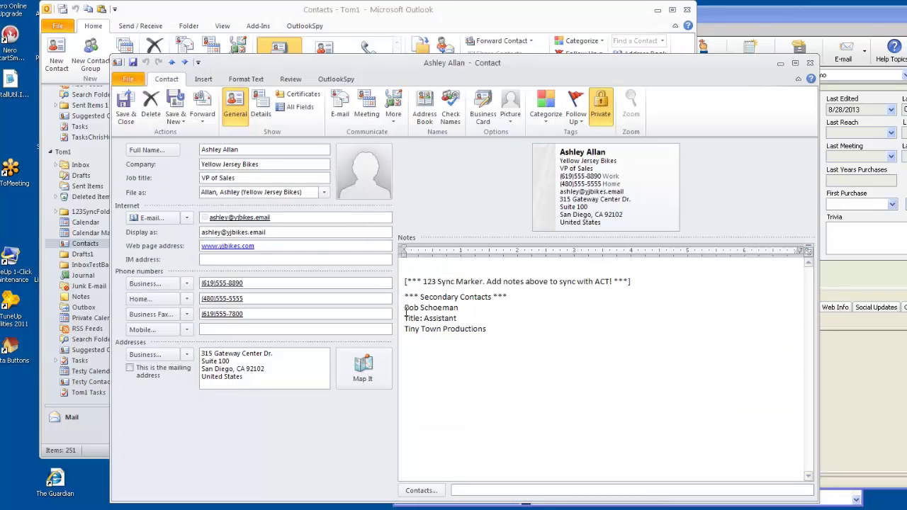
{"action": "left_click", "coordinate": [810, 63]}
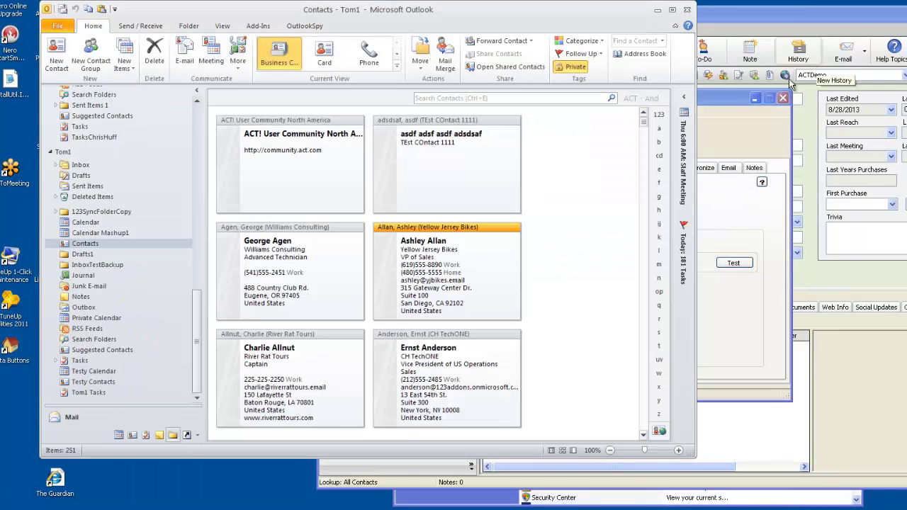
{"action": "double_click", "coordinate": [434, 384]}
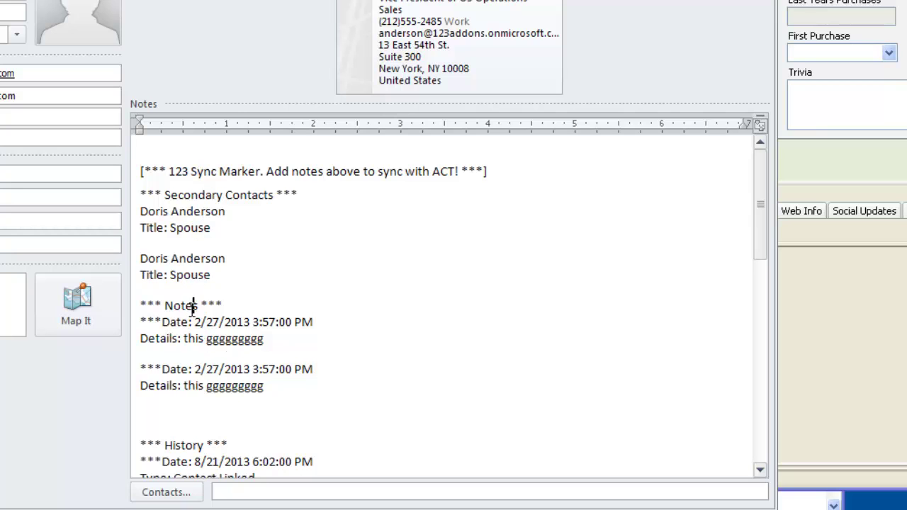
{"action": "left_click_drag", "start_coordinate": [190, 306], "coordinate": [263, 386]}
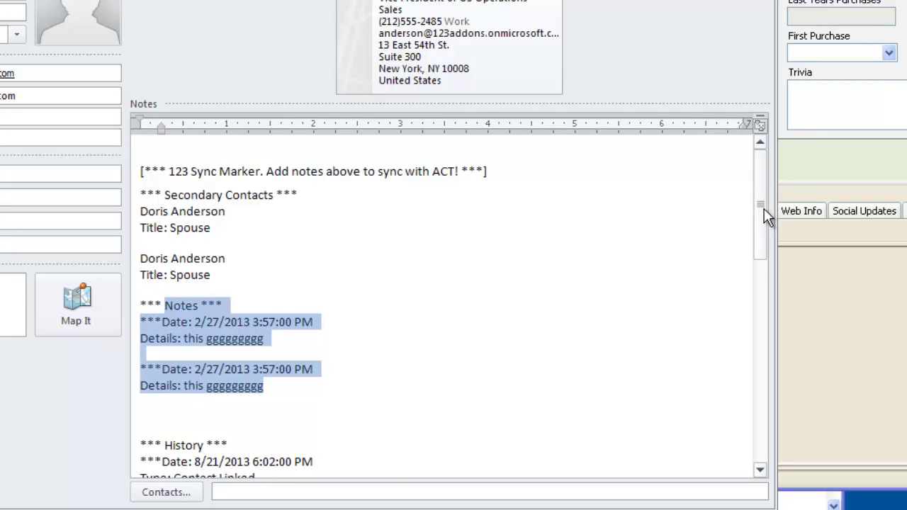
{"action": "left_click_drag", "start_coordinate": [763, 209], "coordinate": [755, 283]}
{"action": "left_click_drag", "start_coordinate": [167, 211], "coordinate": [218, 469]}
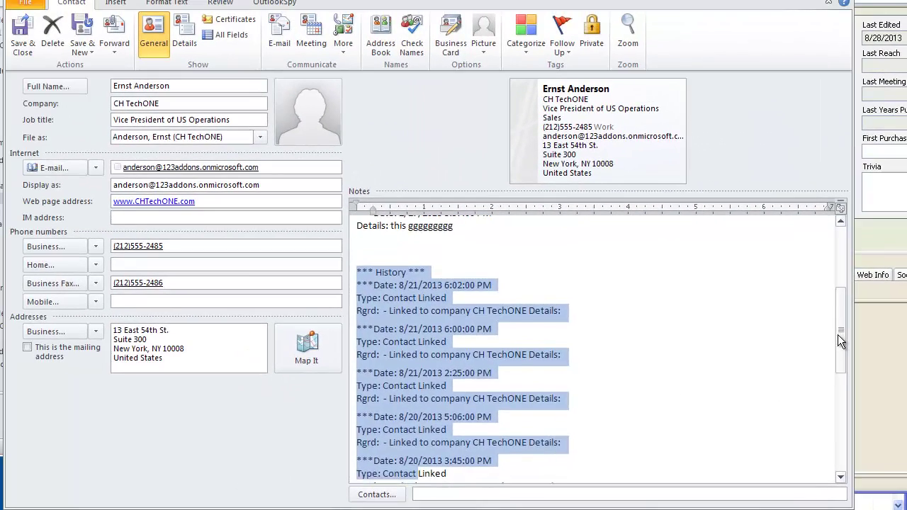
{"action": "mouse_move", "coordinate": [806, 316]}
{"action": "left_mouse_down"}
{"action": "mouse_move", "coordinate": [795, 425]}
{"action": "mouse_move", "coordinate": [790, 294]}
{"action": "mouse_move", "coordinate": [832, 246]}
{"action": "left_mouse_up"}
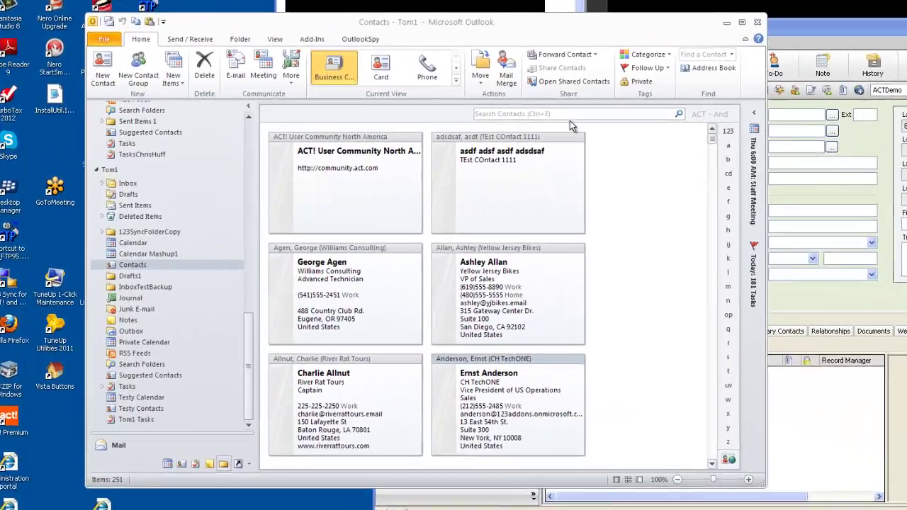
Search Outlook contacts for 1111, check 11111 New Contact1, then delete that contact
{"action": "left_click", "coordinate": [443, 130]}
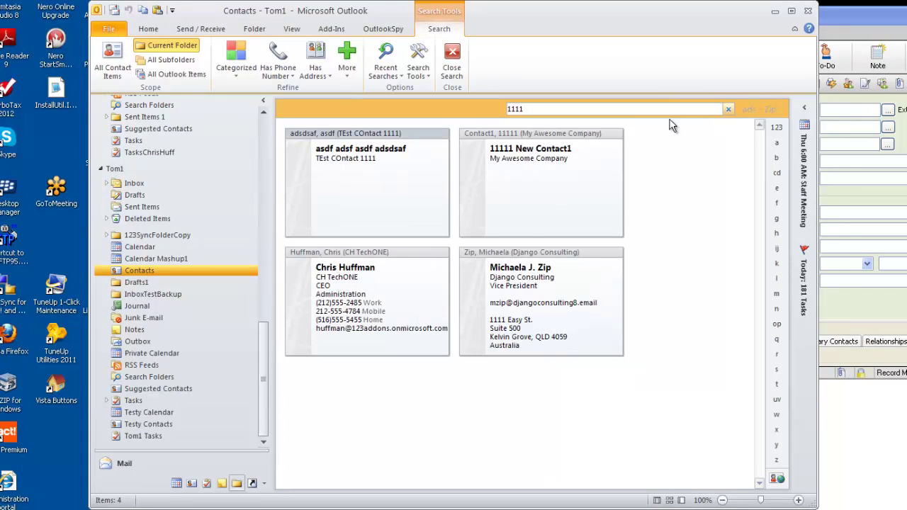
{"action": "left_click", "coordinate": [535, 162]}
{"action": "double_click", "coordinate": [534, 162]}
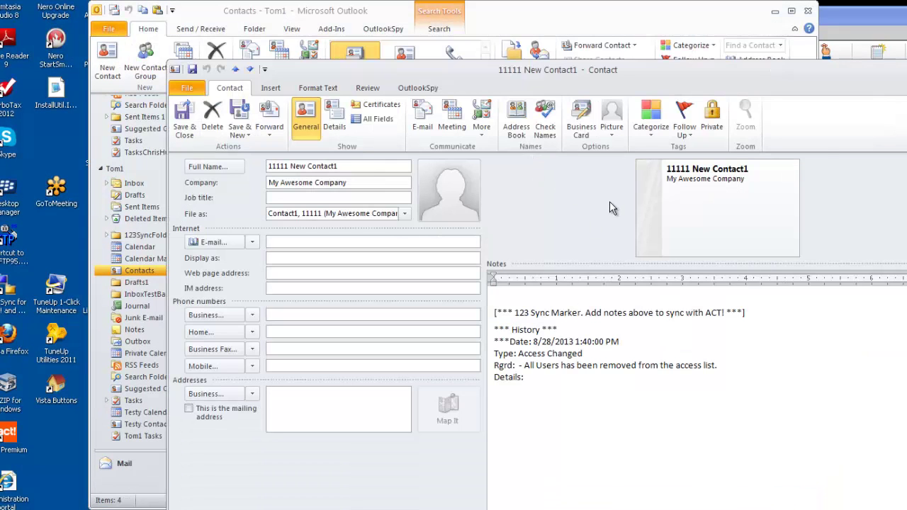
{"action": "key", "text": "Escape"}
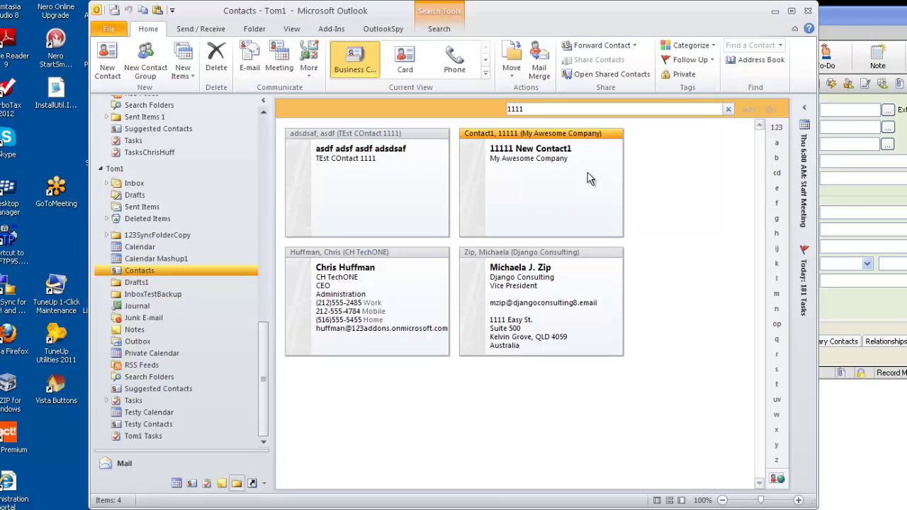
{"action": "key", "text": "Delete"}
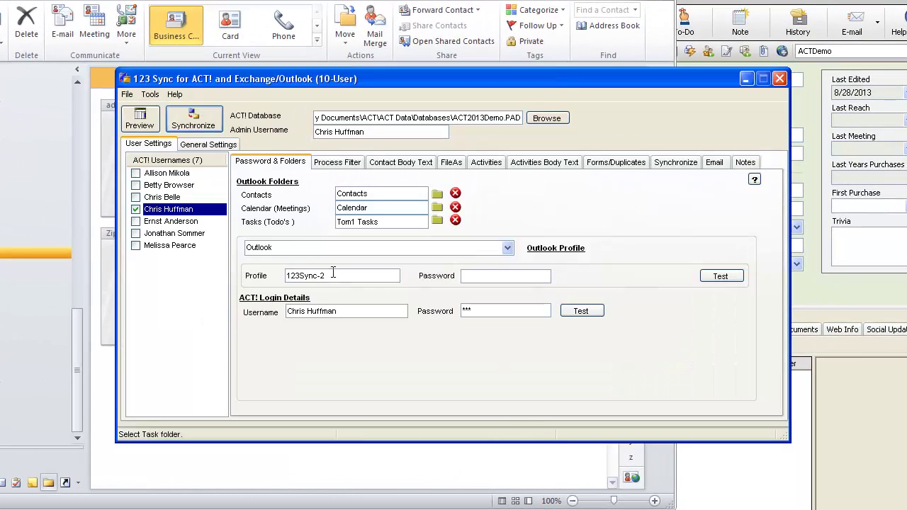
Preview and run a sync that deletes 11111 New Contact1 from Act!, then close the status report
{"action": "left_click", "coordinate": [195, 122]}
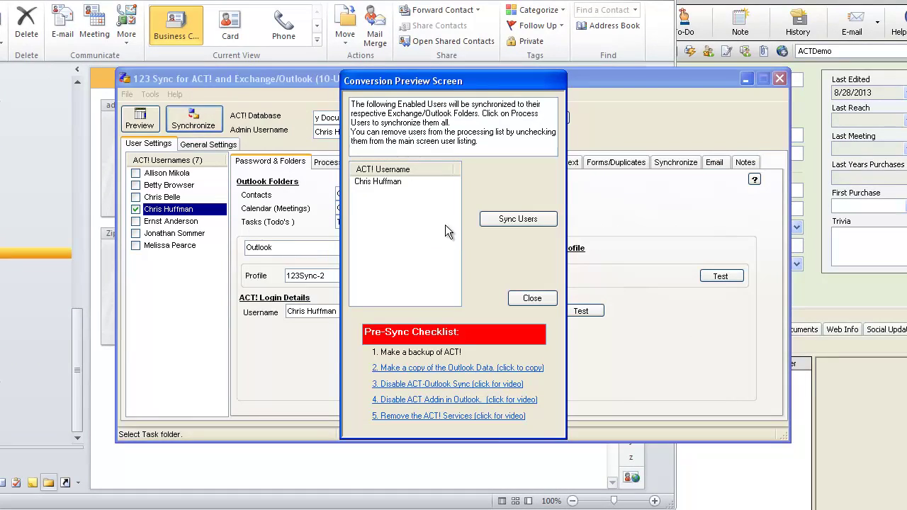
{"action": "left_click", "coordinate": [518, 219]}
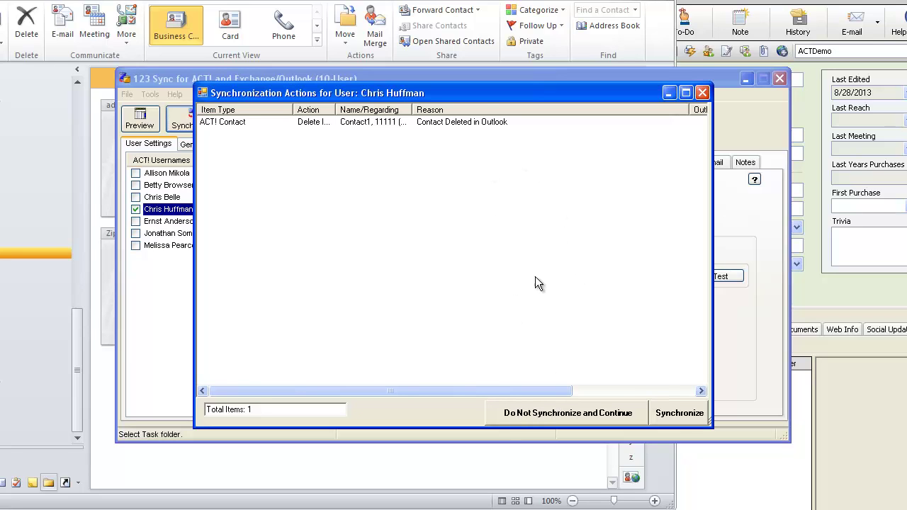
{"action": "left_click", "coordinate": [683, 417]}
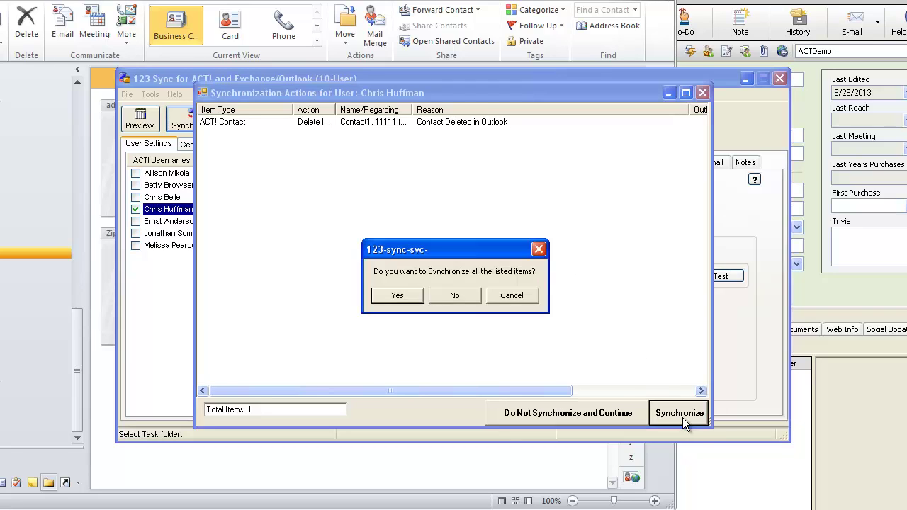
{"action": "left_click", "coordinate": [408, 301]}
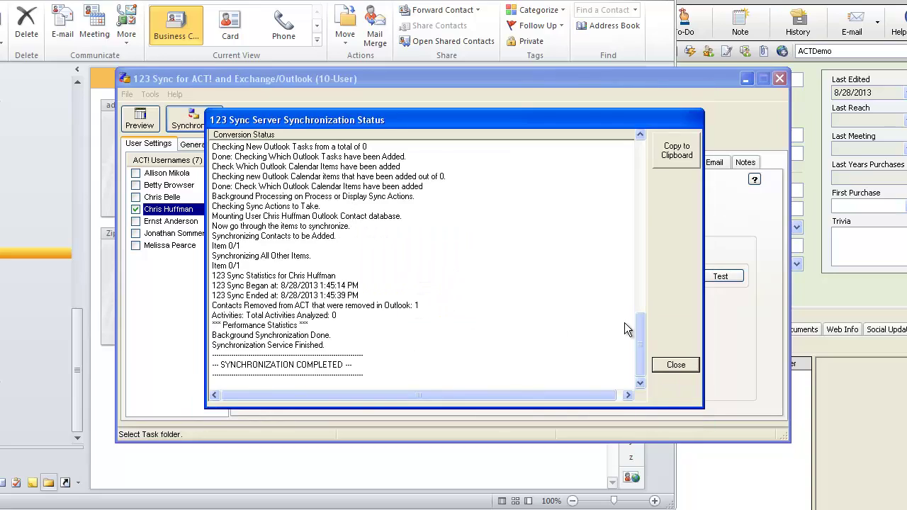
{"action": "left_click", "coordinate": [675, 364]}
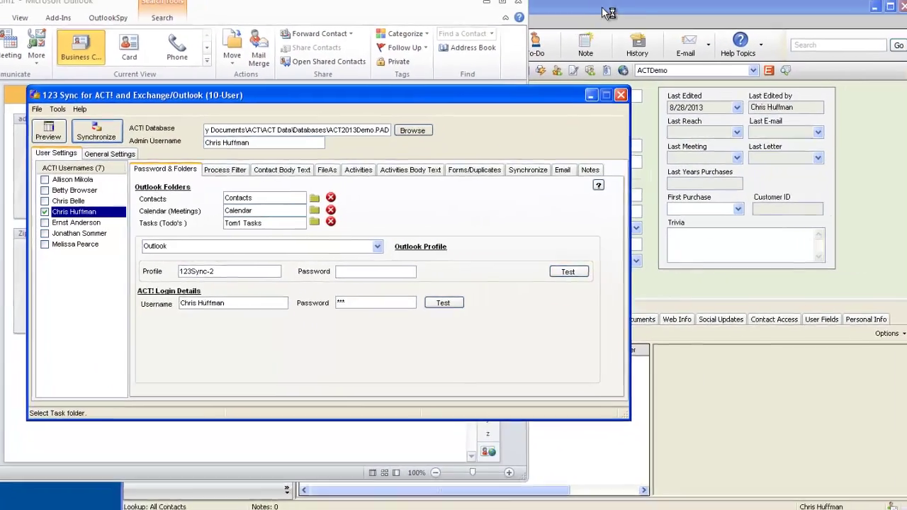
Browse Act! records to Parisian Publishing (185 of 250) and its 3/1/2013 Presentation activity
{"action": "left_click", "coordinate": [608, 13]}
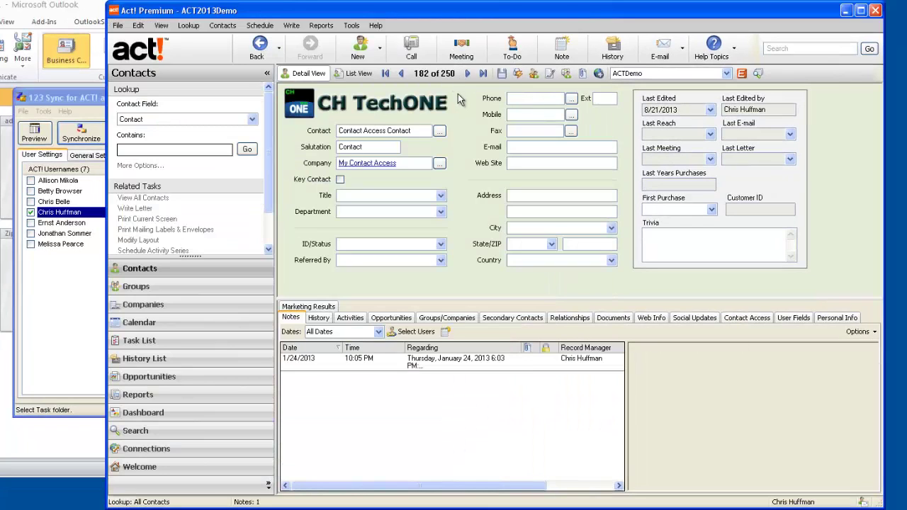
{"action": "left_click", "coordinate": [401, 74]}
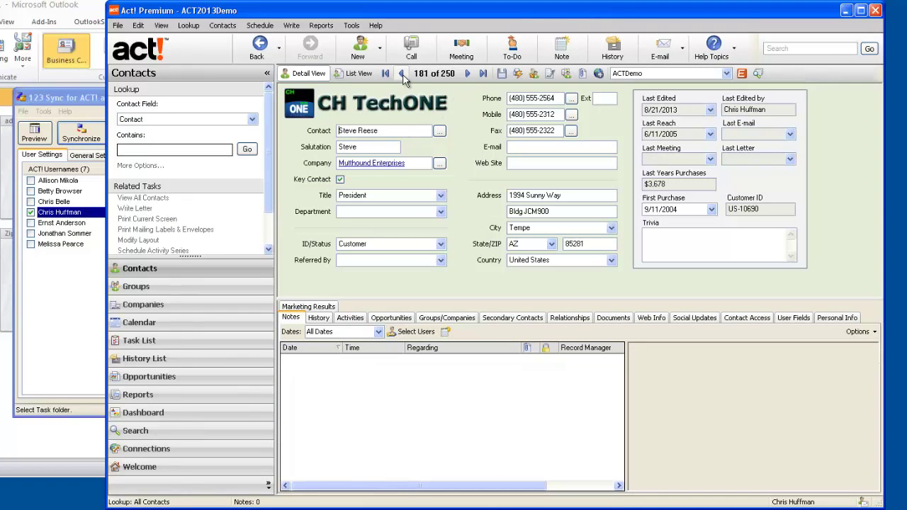
{"action": "left_click", "coordinate": [468, 74]}
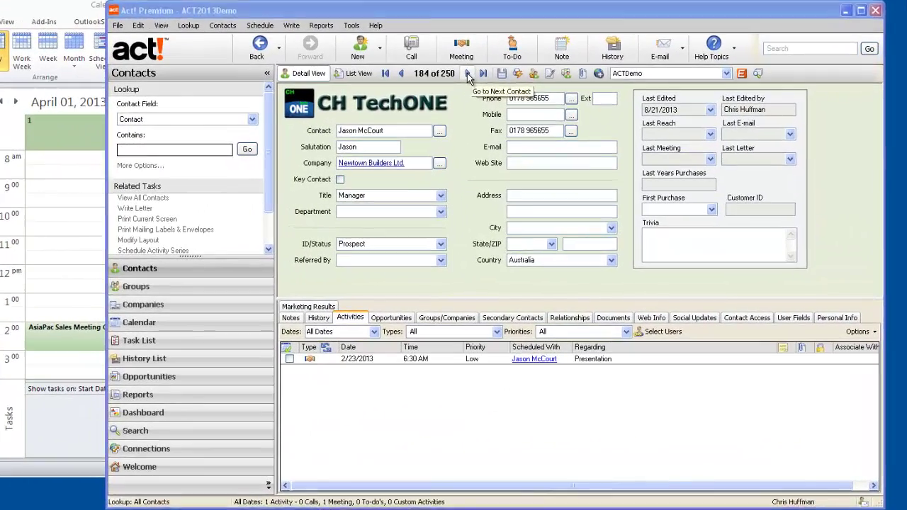
{"action": "left_click", "coordinate": [571, 112]}
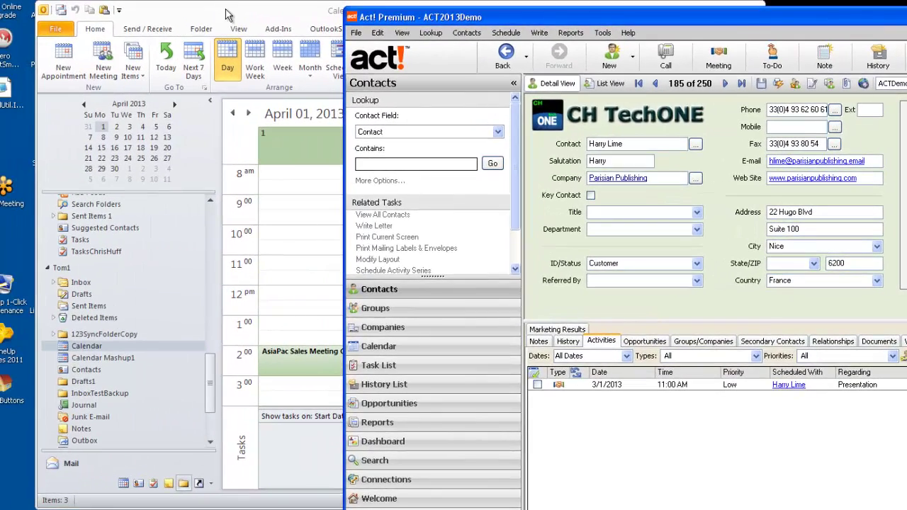
{"action": "left_click", "coordinate": [225, 10]}
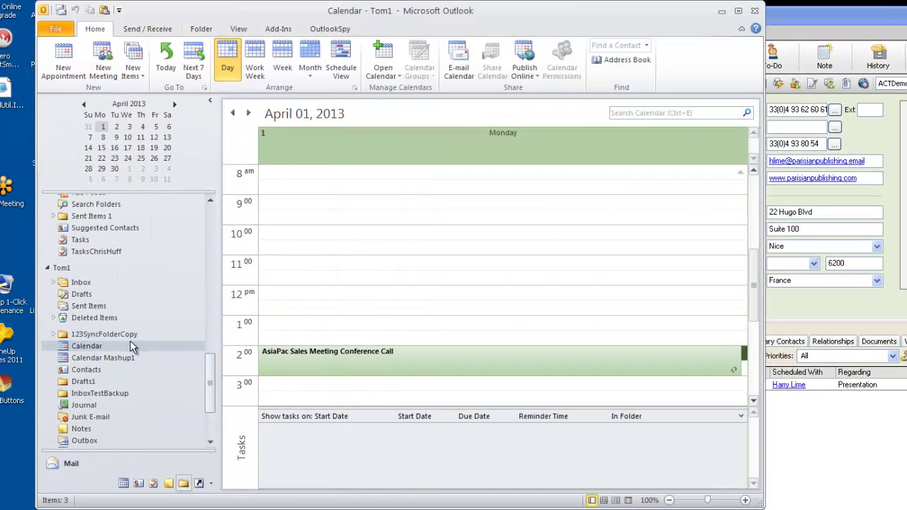
{"action": "left_click", "coordinate": [102, 348]}
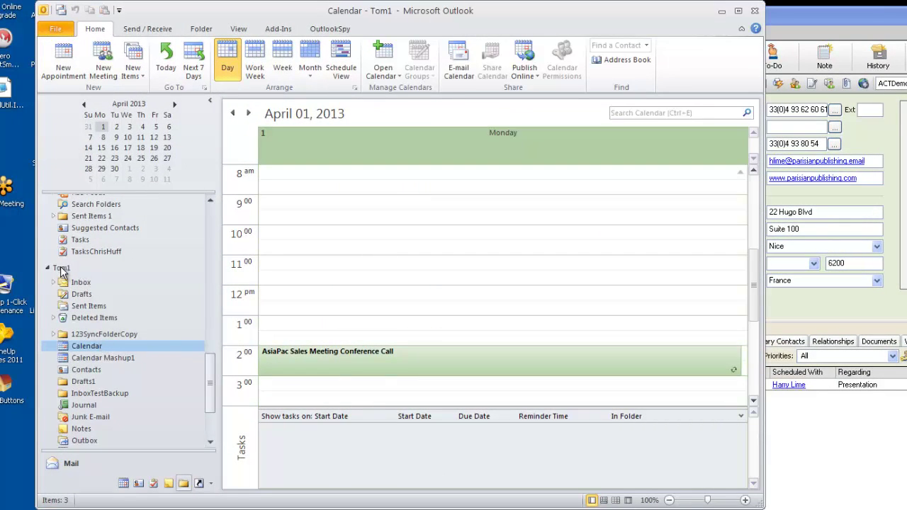
{"action": "left_click", "coordinate": [84, 105]}
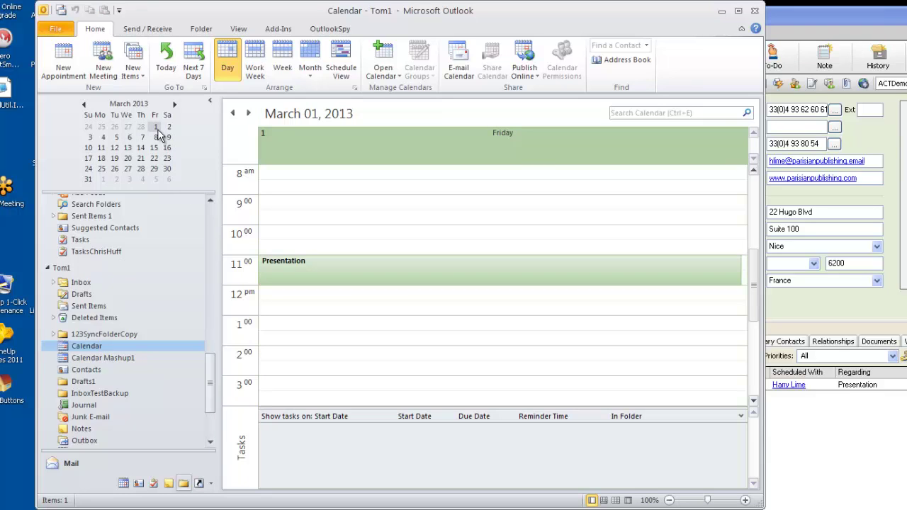
{"action": "left_click", "coordinate": [313, 277]}
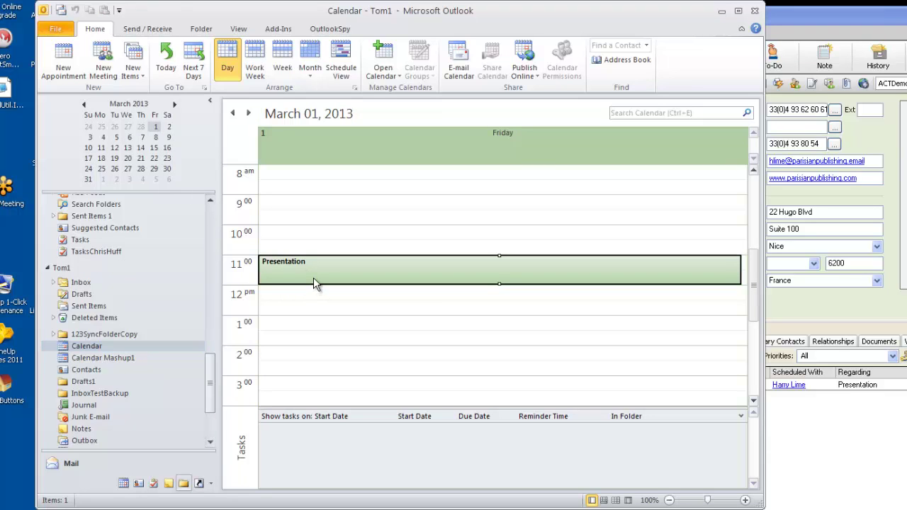
{"action": "double_click", "coordinate": [445, 276]}
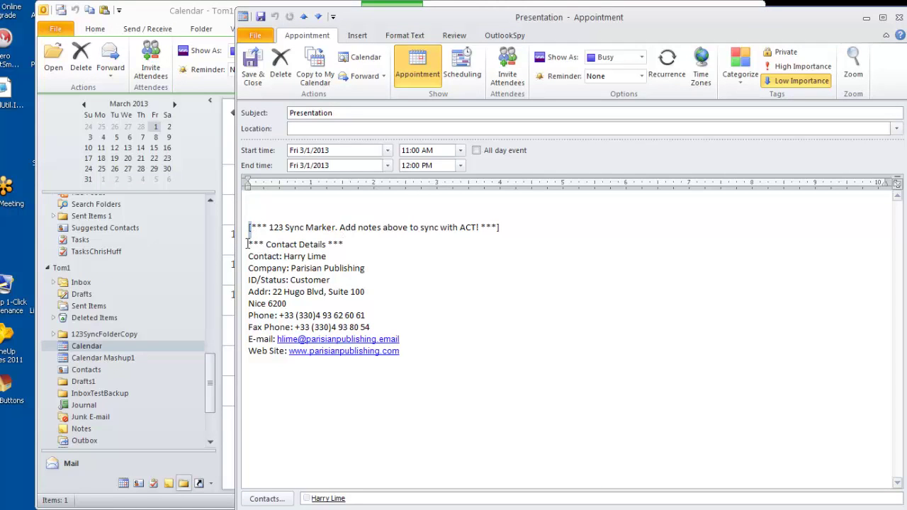
{"action": "mouse_move", "coordinate": [248, 245]}
{"action": "left_mouse_down"}
{"action": "mouse_move", "coordinate": [411, 354]}
{"action": "mouse_move", "coordinate": [307, 244]}
{"action": "mouse_move", "coordinate": [255, 240]}
{"action": "left_mouse_up"}
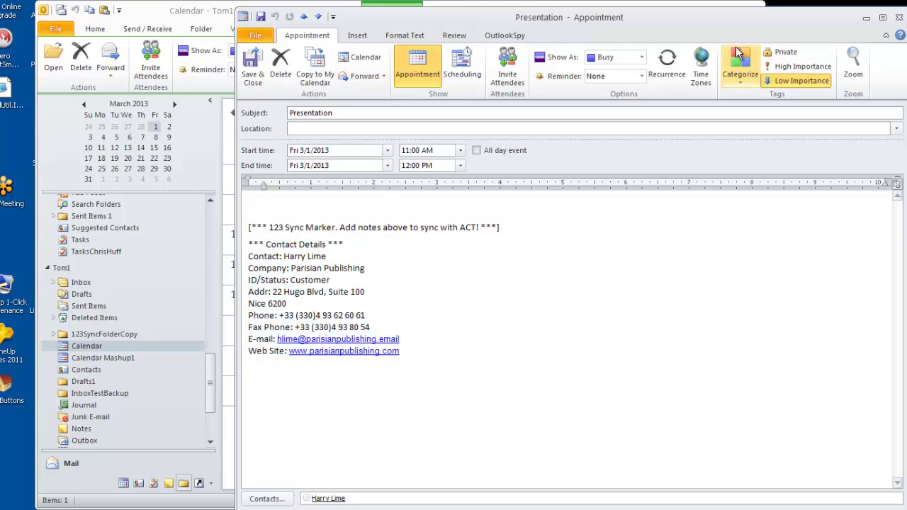
{"action": "left_click", "coordinate": [898, 20]}
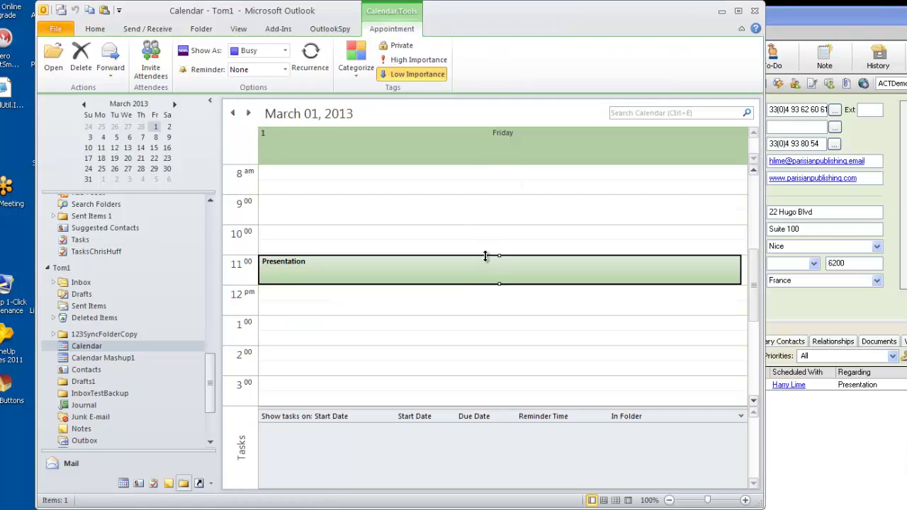
{"action": "key", "text": "Delete"}
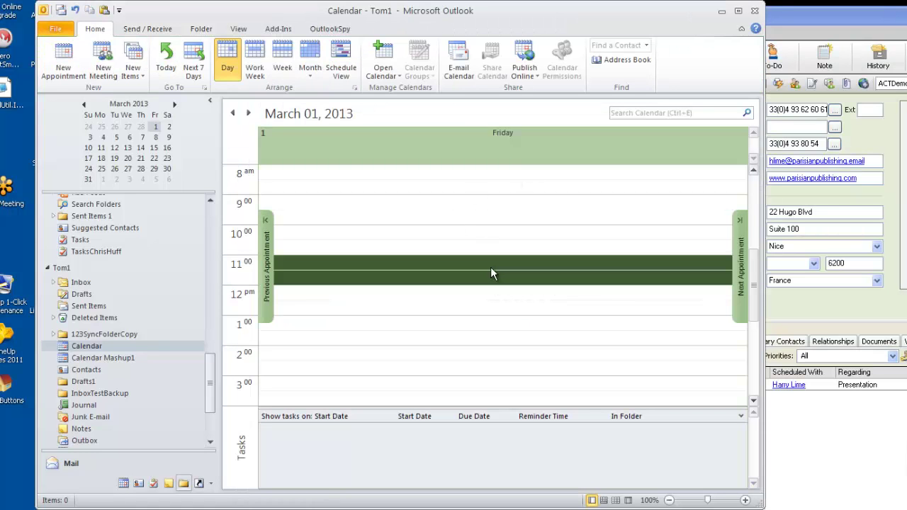
{"action": "left_click", "coordinate": [500, 221]}
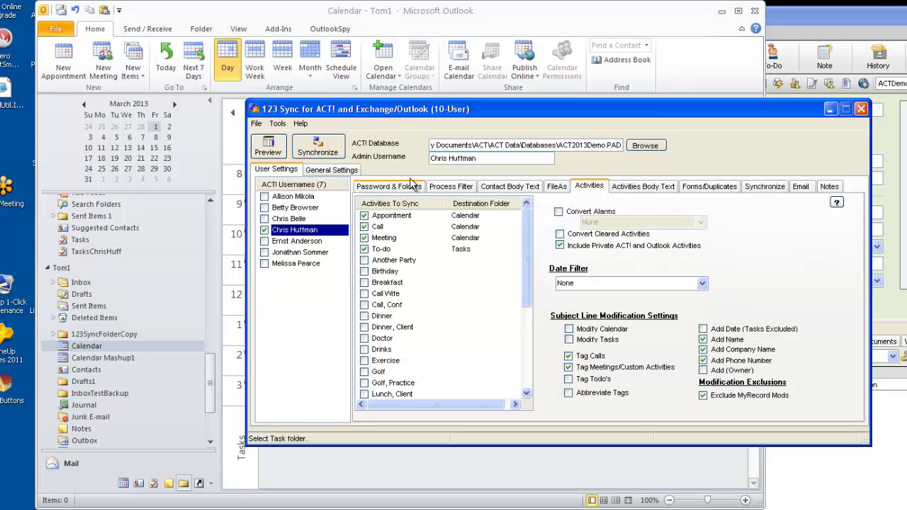
Preview and run a sync that removes the deleted Presentation meeting from Act!, then close the report
{"action": "left_click", "coordinate": [408, 186]}
{"action": "left_click", "coordinate": [330, 155]}
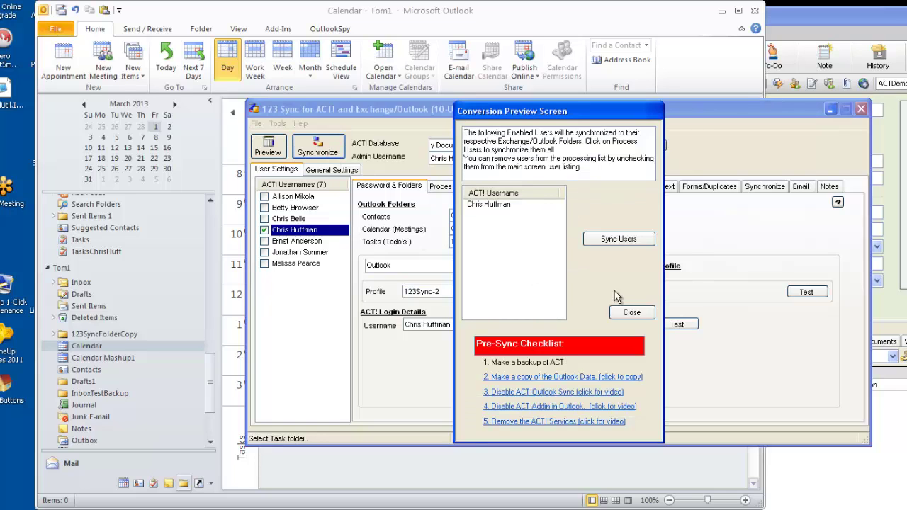
{"action": "left_click", "coordinate": [627, 245]}
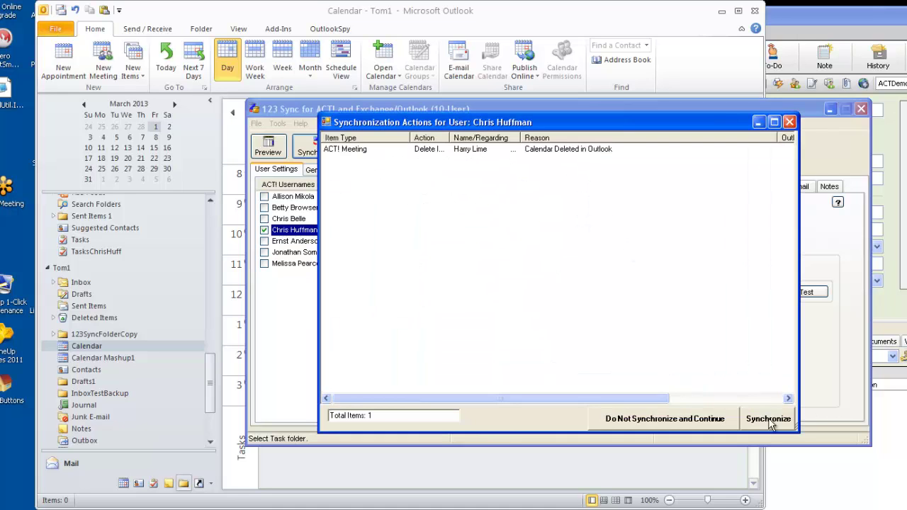
{"action": "left_click", "coordinate": [768, 418]}
{"action": "left_click", "coordinate": [509, 310]}
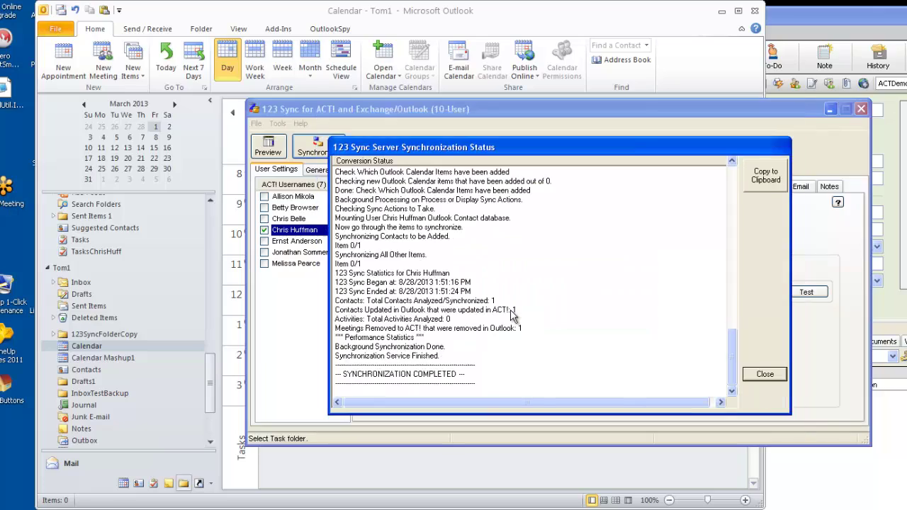
{"action": "left_click", "coordinate": [711, 374]}
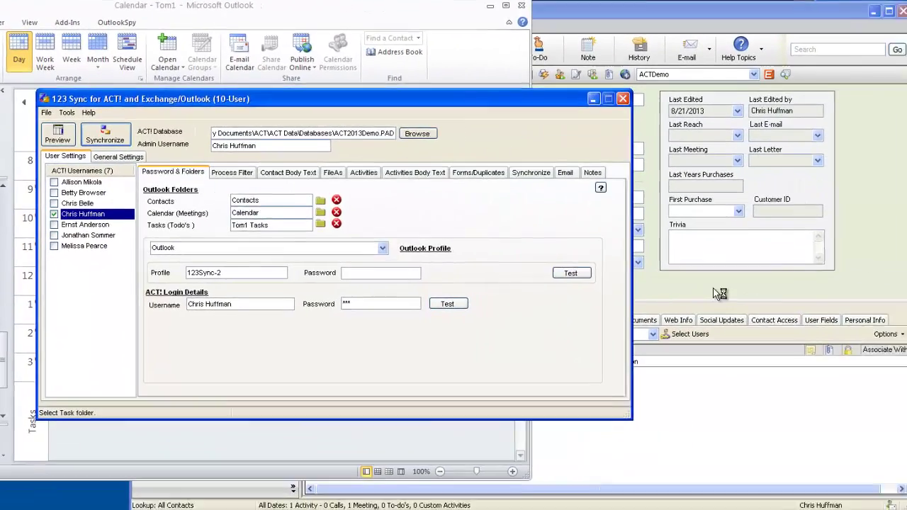
Review the Activities and Contact Body Text settings, then show the E-mail/Personal E-mail search fields
{"action": "left_click", "coordinate": [848, 297]}
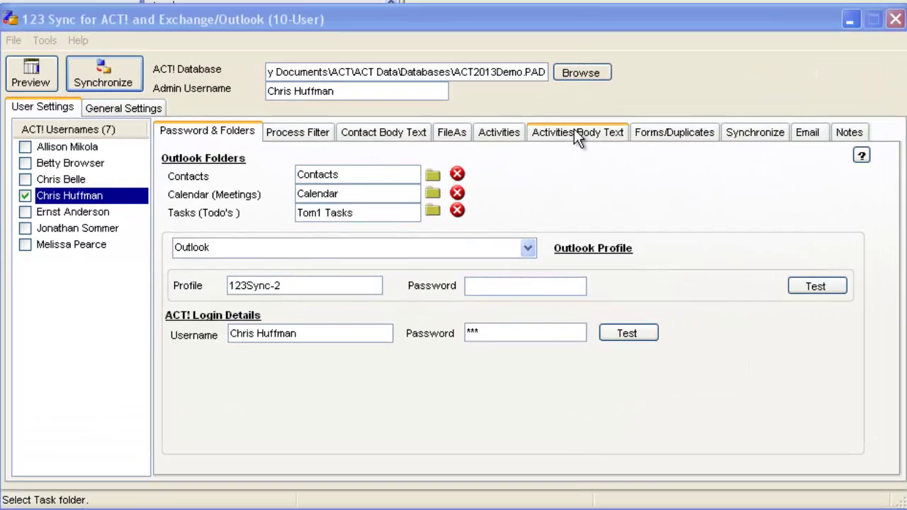
{"action": "left_click", "coordinate": [572, 136]}
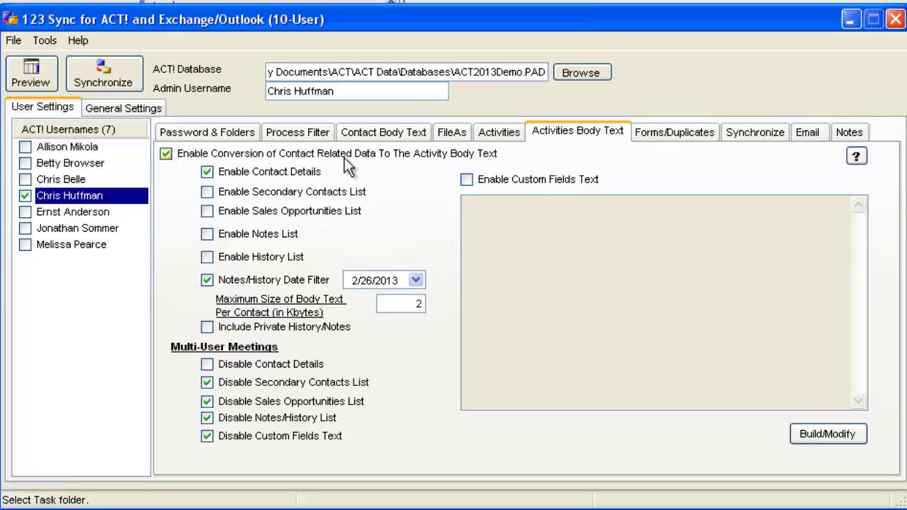
{"action": "left_click", "coordinate": [365, 133]}
{"action": "left_click", "coordinate": [554, 136]}
{"action": "left_click", "coordinate": [818, 140]}
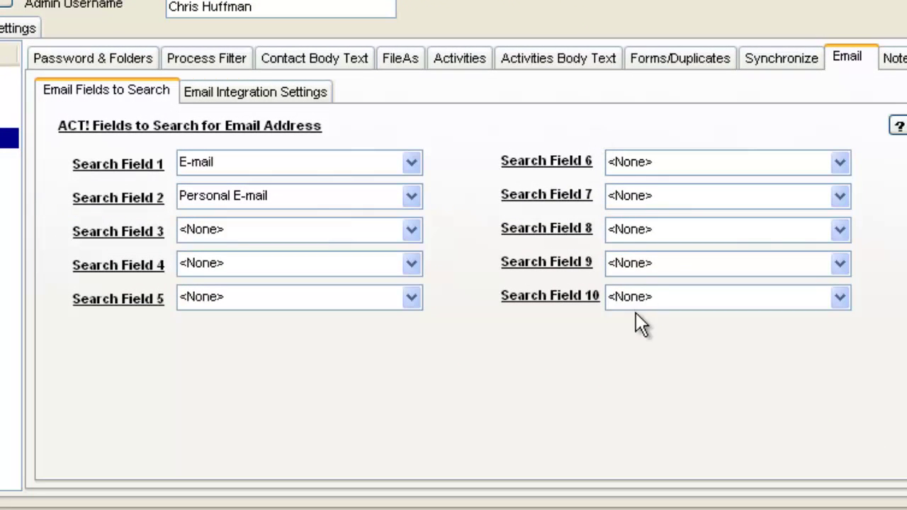
Keep Match Sender Email Address as the inbox address-matching strategy
{"action": "left_click", "coordinate": [312, 92]}
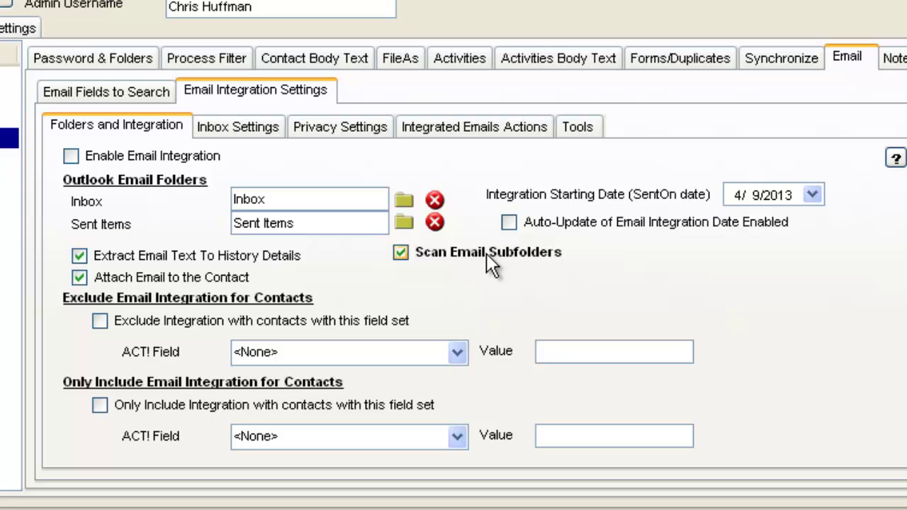
{"action": "left_click", "coordinate": [237, 129]}
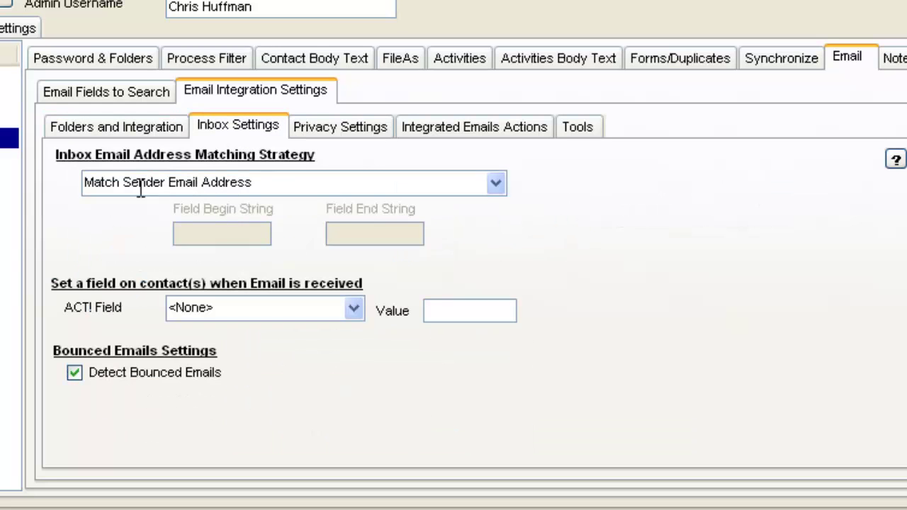
{"action": "left_click", "coordinate": [505, 187]}
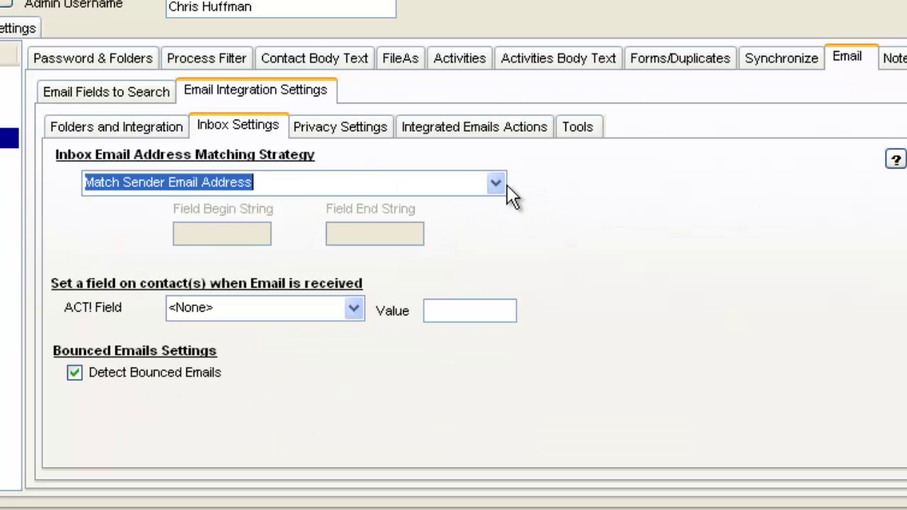
{"action": "left_click", "coordinate": [498, 187]}
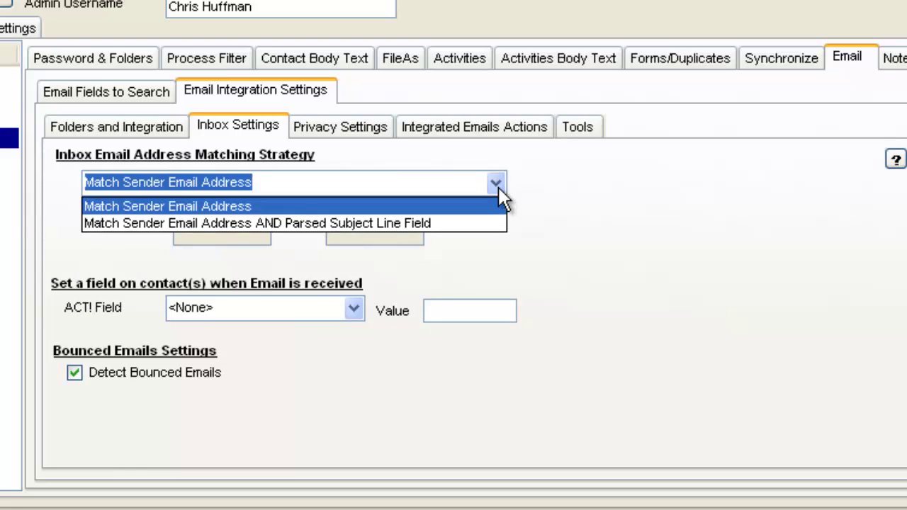
{"action": "left_click", "coordinate": [498, 187]}
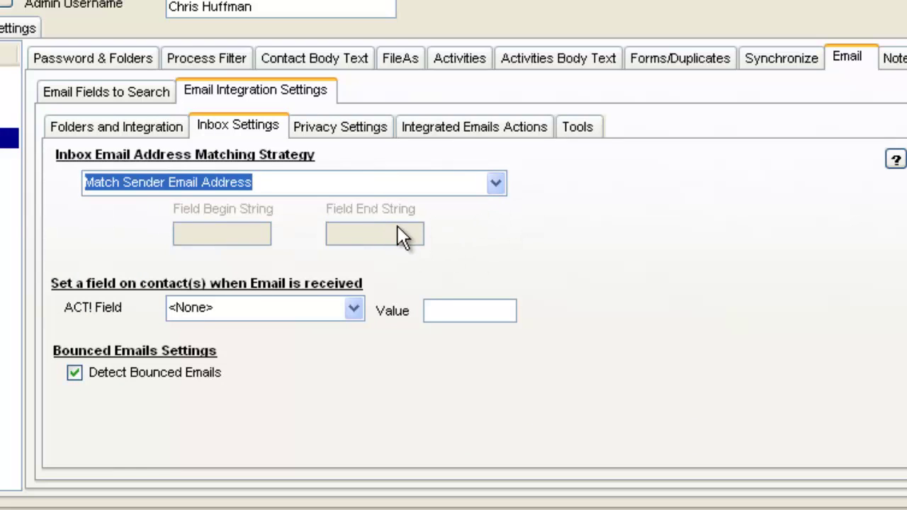
Keep public emails Public and private emails Private in ACT!
{"action": "left_click", "coordinate": [358, 128]}
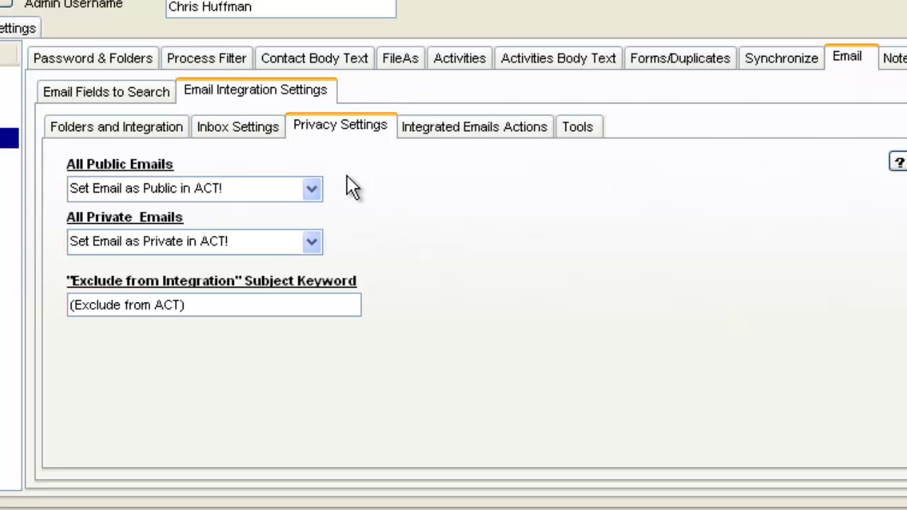
{"action": "left_click", "coordinate": [311, 189]}
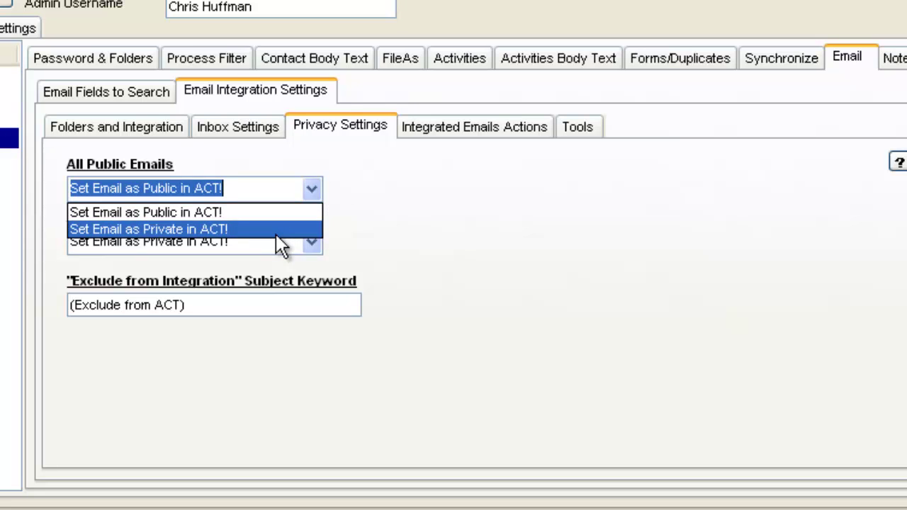
{"action": "left_click", "coordinate": [341, 185]}
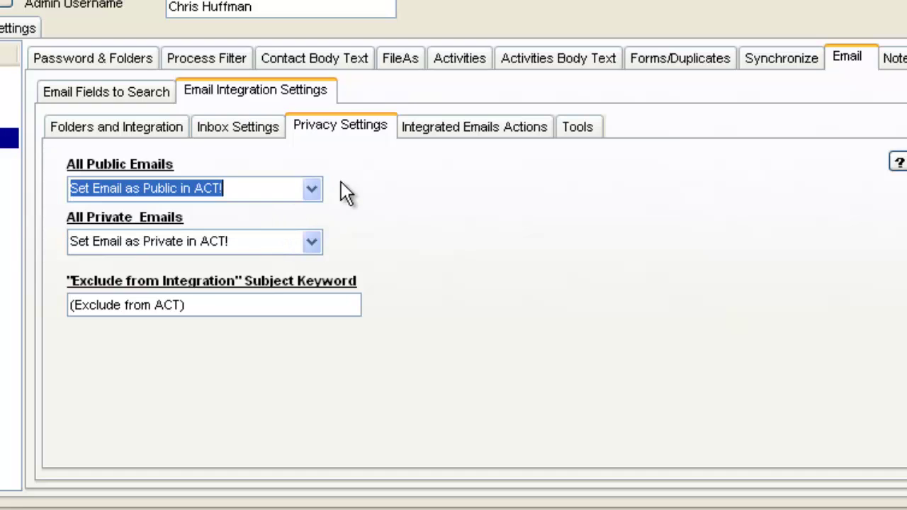
{"action": "left_click", "coordinate": [312, 242]}
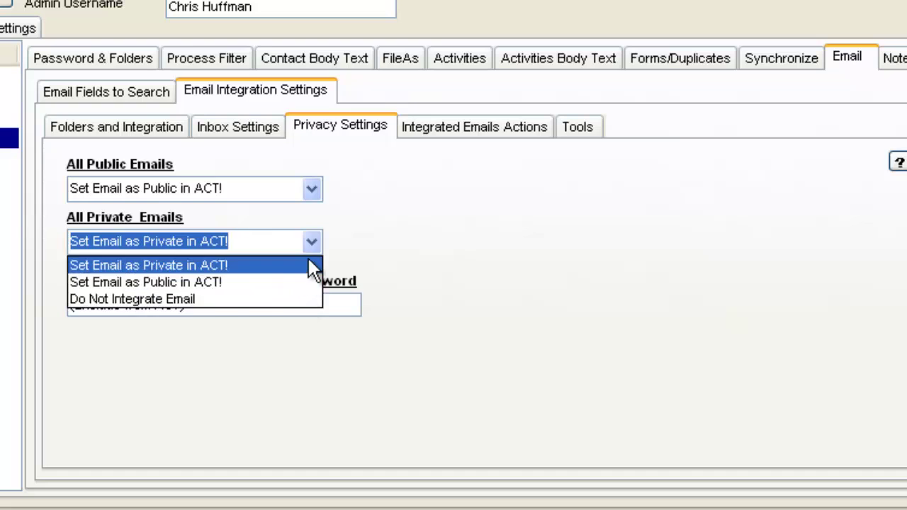
{"action": "left_click", "coordinate": [309, 262]}
{"action": "left_click", "coordinate": [465, 127]}
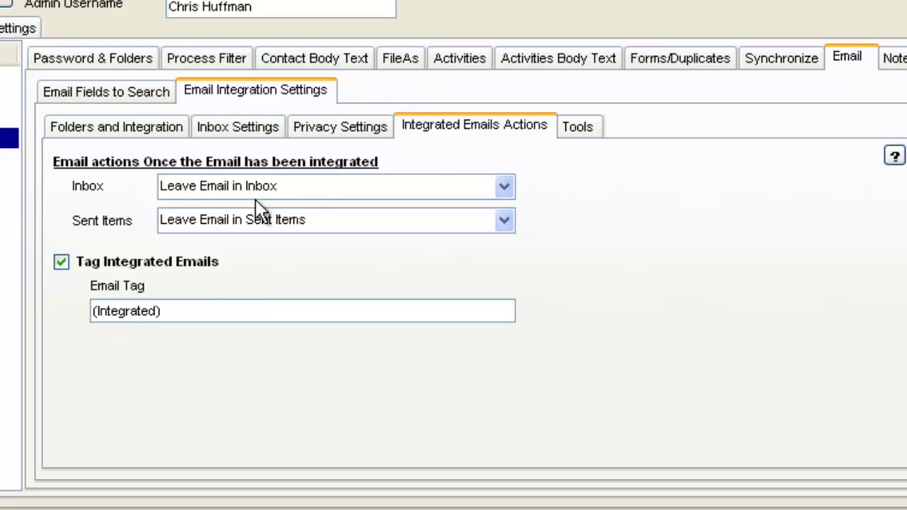
{"action": "left_click", "coordinate": [503, 187]}
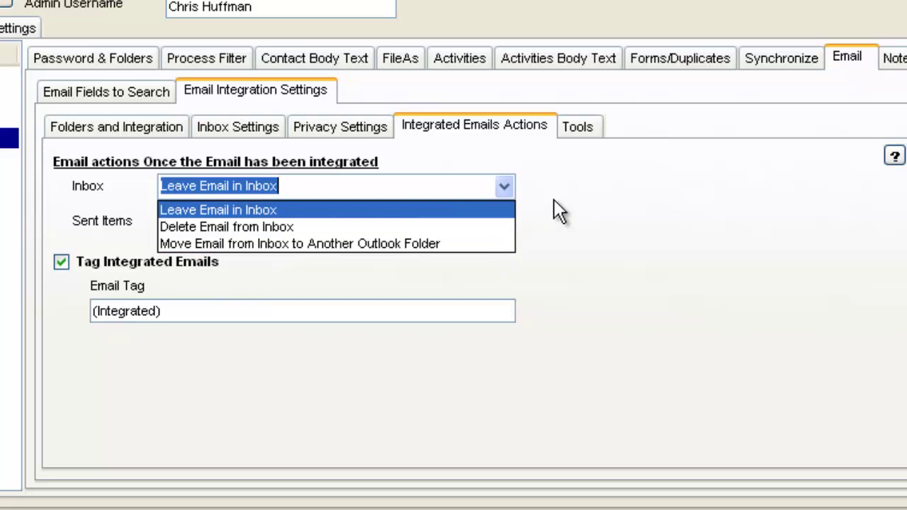
{"action": "left_click", "coordinate": [489, 204]}
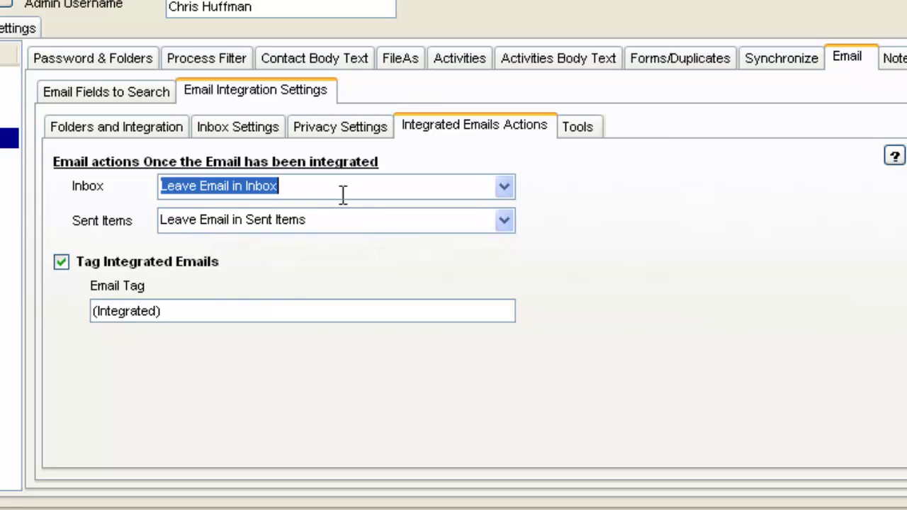
{"action": "left_click", "coordinate": [160, 311]}
{"action": "left_click_drag", "start_coordinate": [152, 312], "coordinate": [81, 327]}
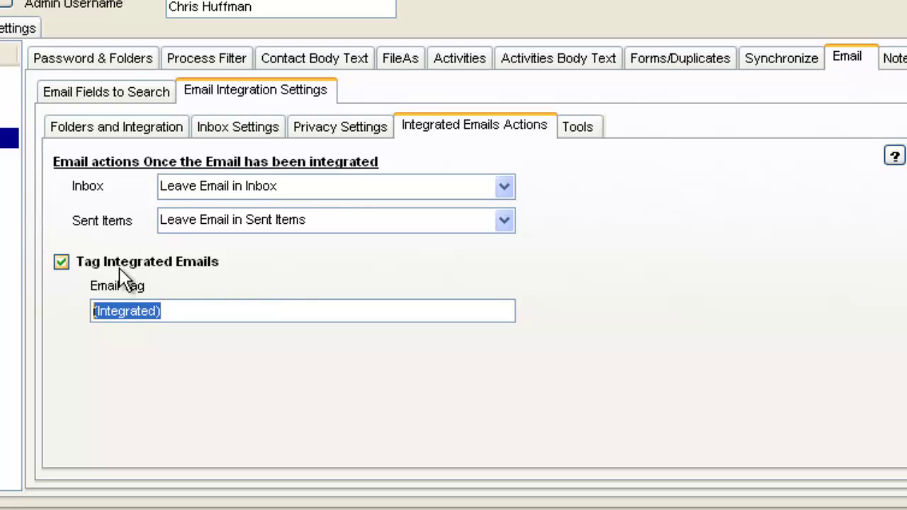
{"action": "left_click", "coordinate": [210, 310]}
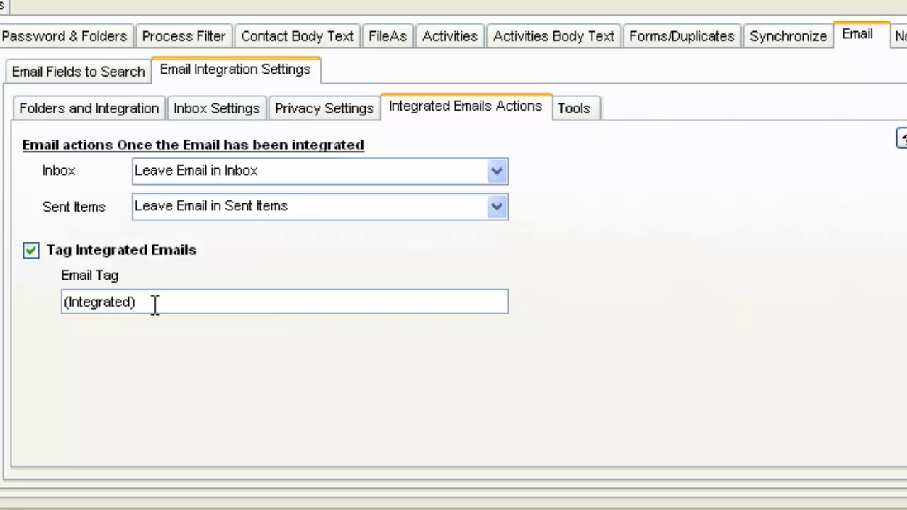
{"action": "left_click_drag", "start_coordinate": [135, 302], "coordinate": [53, 302]}
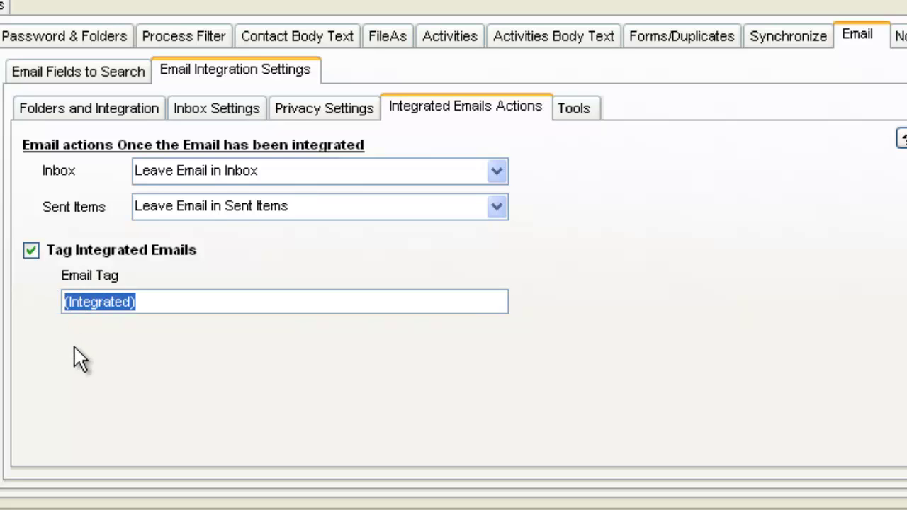
{"action": "left_click", "coordinate": [135, 303]}
{"action": "left_click_drag", "start_coordinate": [135, 303], "coordinate": [50, 302]}
Turn off Tag Integrated Emails and open the RE: rpv addon issue history entry
{"action": "left_click", "coordinate": [31, 252]}
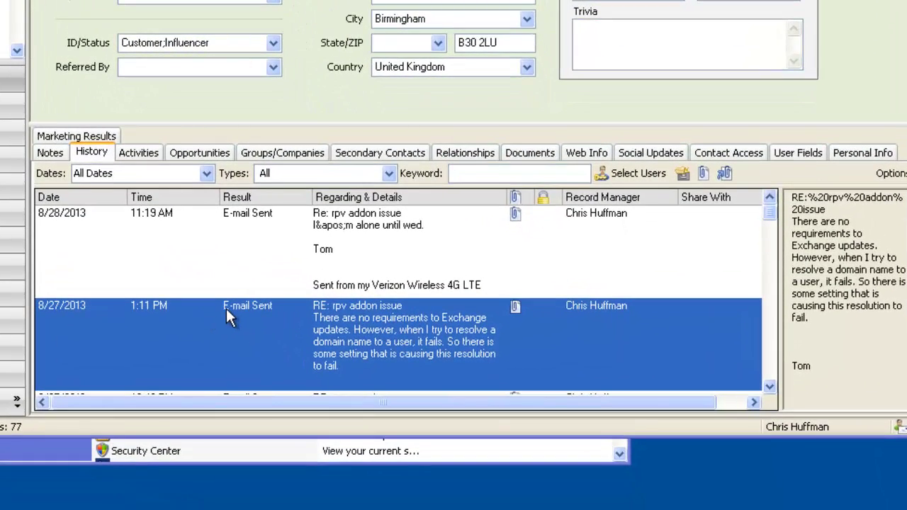
{"action": "double_click", "coordinate": [380, 331]}
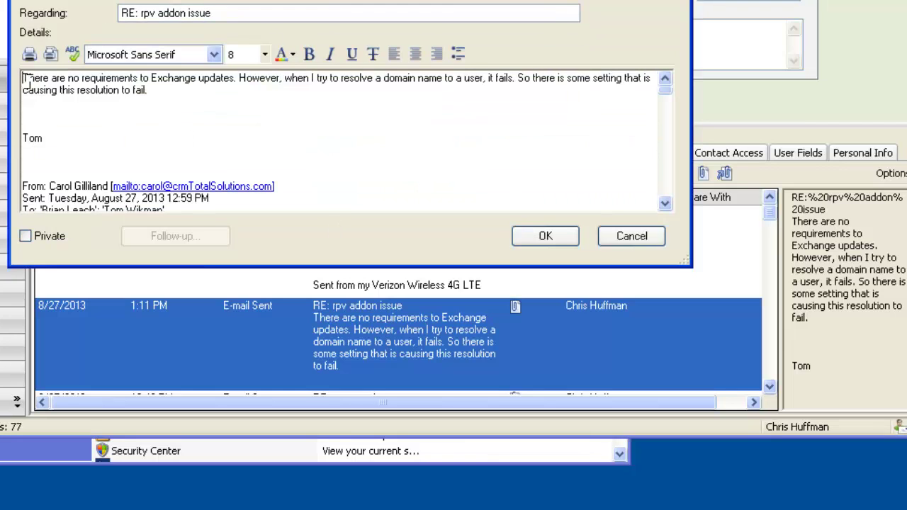
{"action": "left_click_drag", "start_coordinate": [23, 78], "coordinate": [130, 133]}
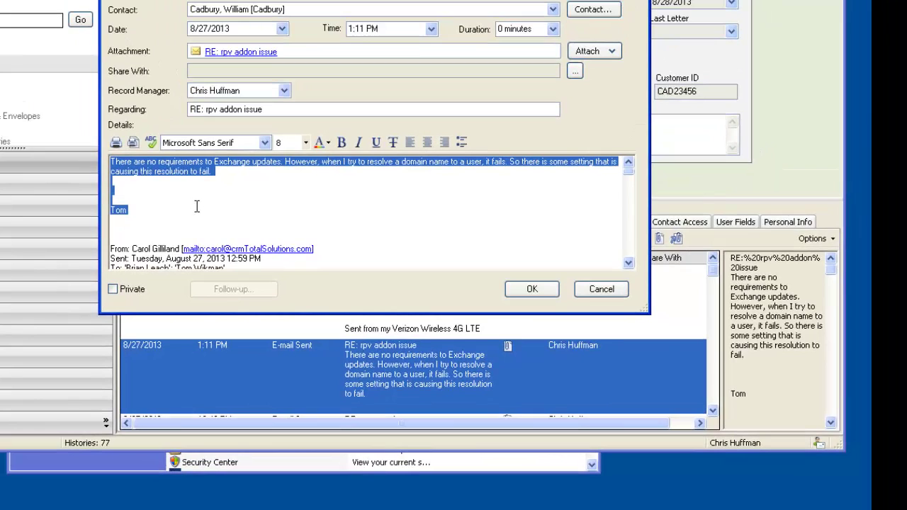
{"action": "key", "text": "ctrl+l"}
View the entry's attached e-mail, then close the entry without saving changes
{"action": "left_click", "coordinate": [255, 62]}
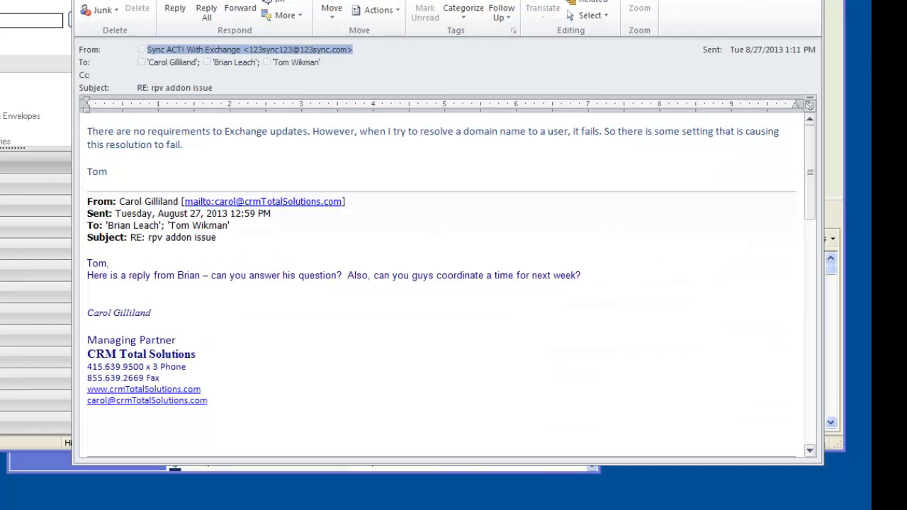
{"action": "key", "text": "alt+F4"}
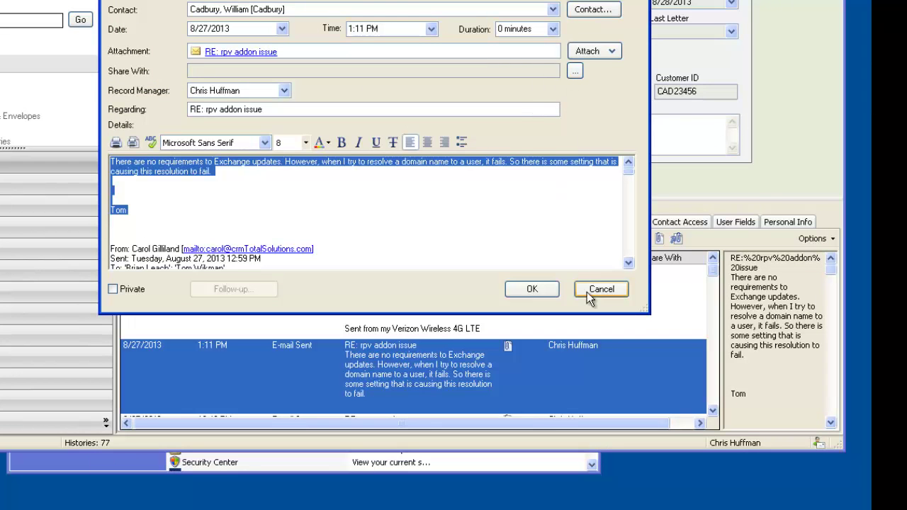
{"action": "left_click", "coordinate": [587, 292]}
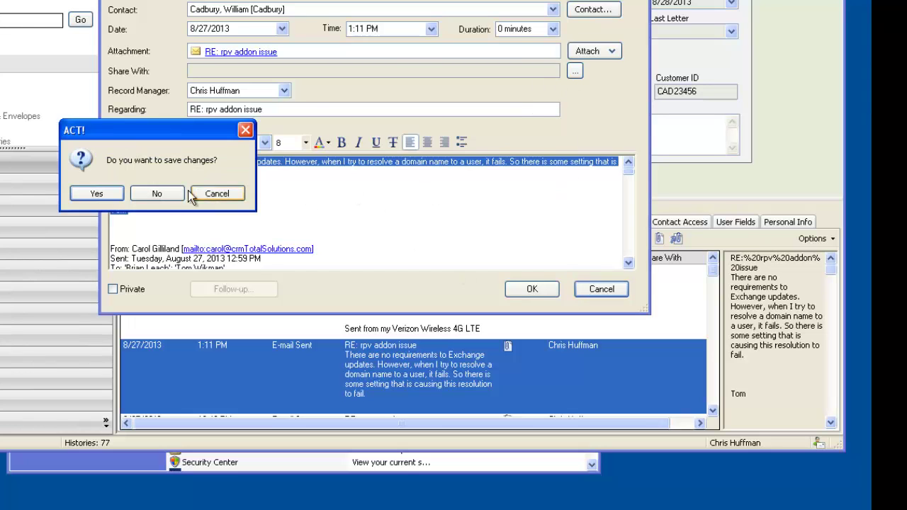
{"action": "left_click", "coordinate": [165, 192]}
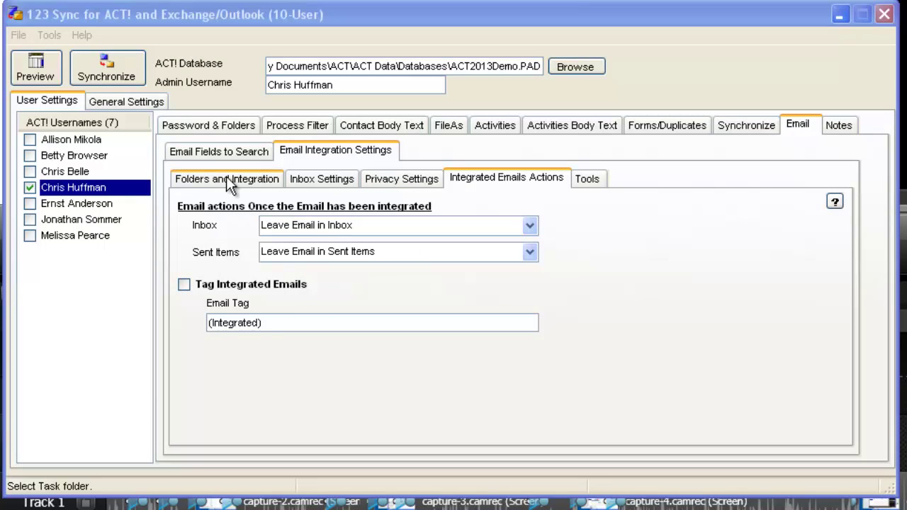
Bring 123 Sync forward and review its Tools menu processing options
{"action": "left_click", "coordinate": [170, 17]}
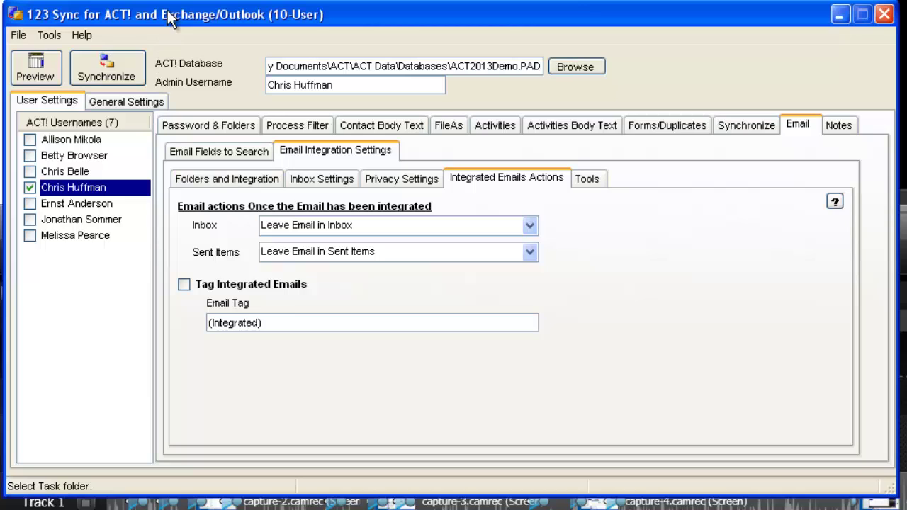
{"action": "left_click", "coordinate": [47, 34]}
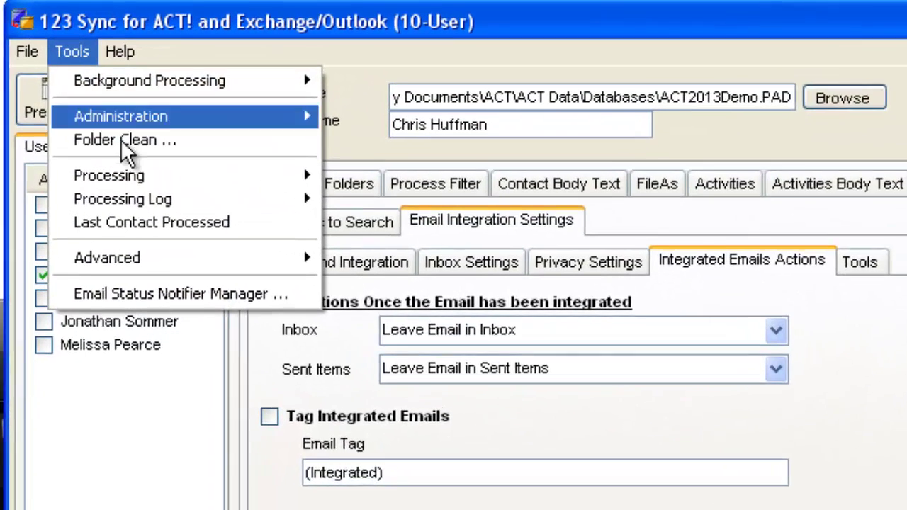
{"action": "mouse_move", "coordinate": [127, 85]}
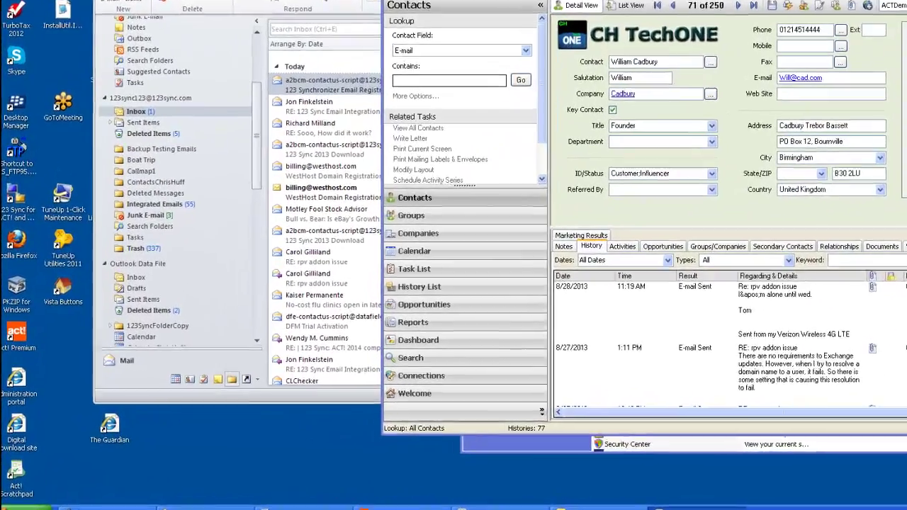
Launch Create Companies from Contacts for ACT! from All Programs in the Start menu
{"action": "left_click", "coordinate": [21, 503]}
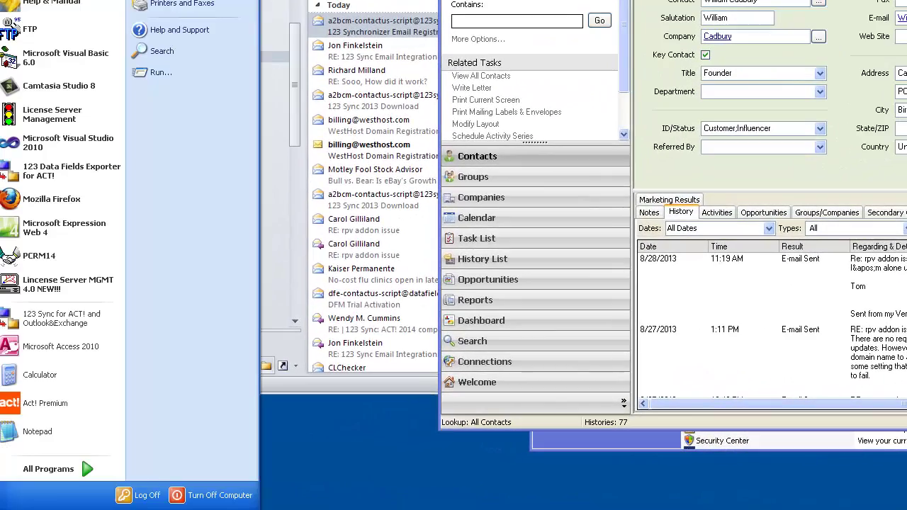
{"action": "mouse_move", "coordinate": [47, 478]}
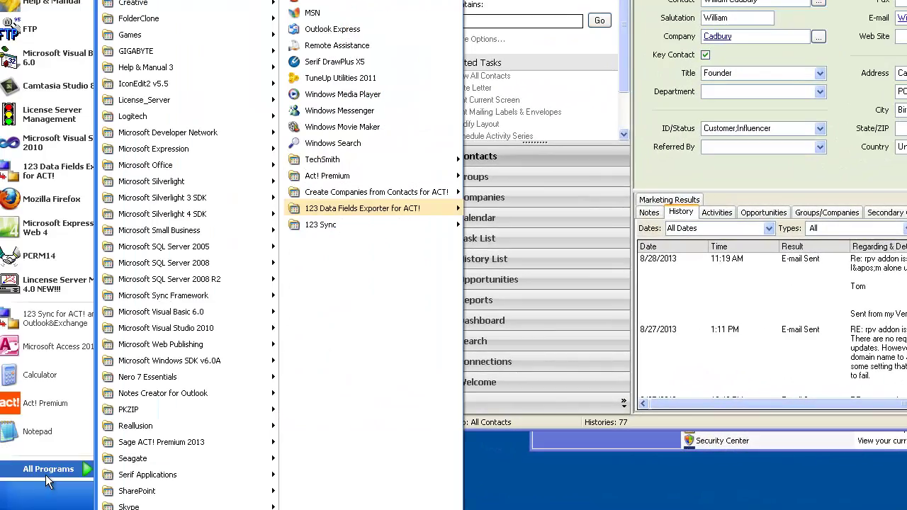
{"action": "mouse_move", "coordinate": [365, 194]}
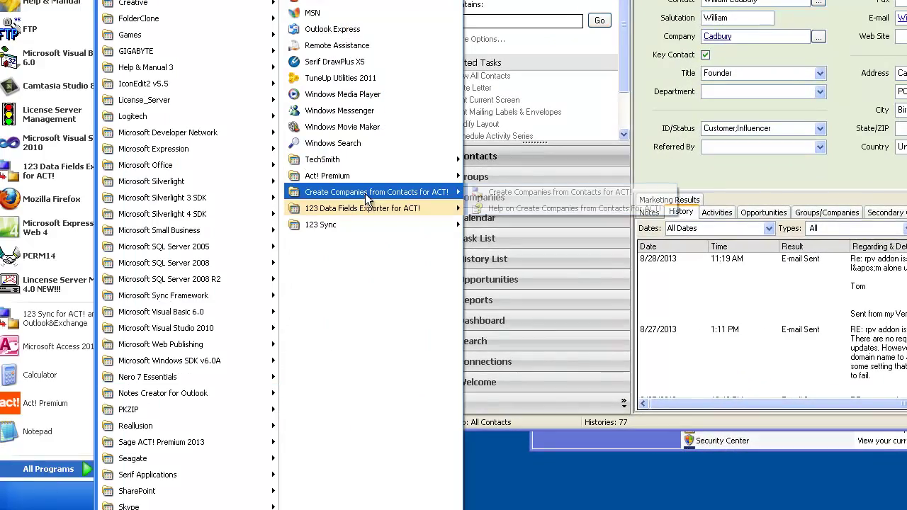
{"action": "left_click", "coordinate": [544, 190]}
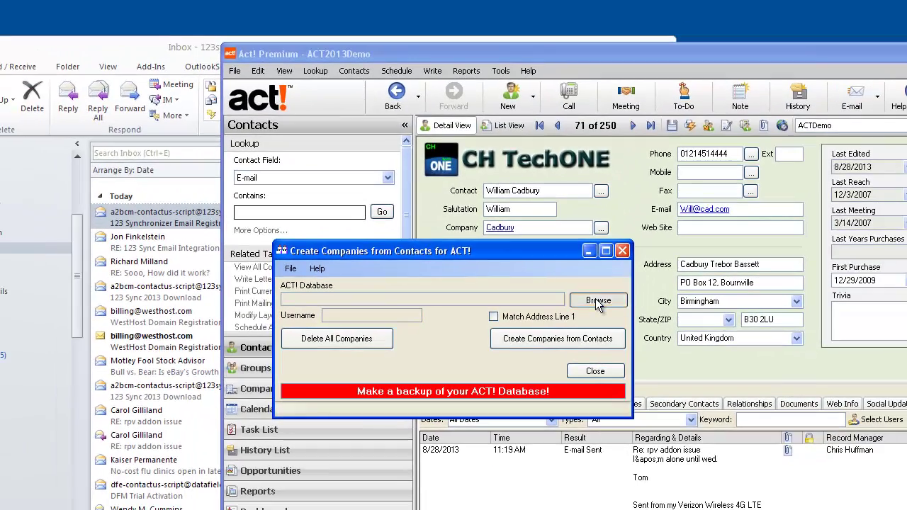
Select the ACT2013Demo.PAD database from ACT\ACT Data\Databases as the ACT! database
{"action": "left_click", "coordinate": [598, 301]}
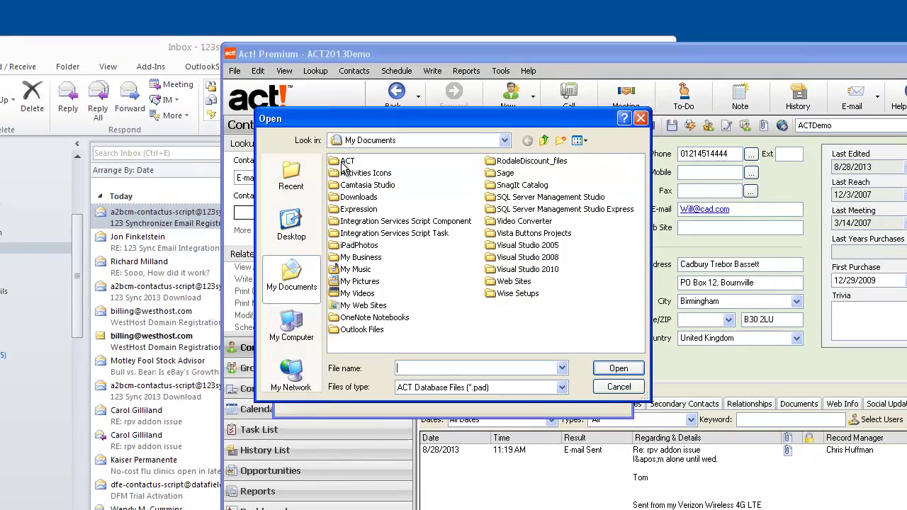
{"action": "double_click", "coordinate": [348, 161]}
{"action": "double_click", "coordinate": [348, 161]}
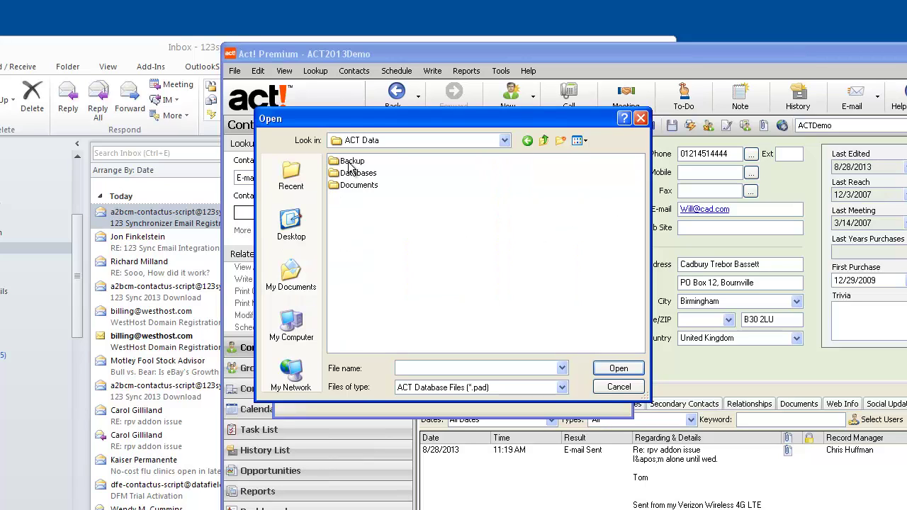
{"action": "double_click", "coordinate": [358, 173]}
{"action": "left_click", "coordinate": [402, 271]}
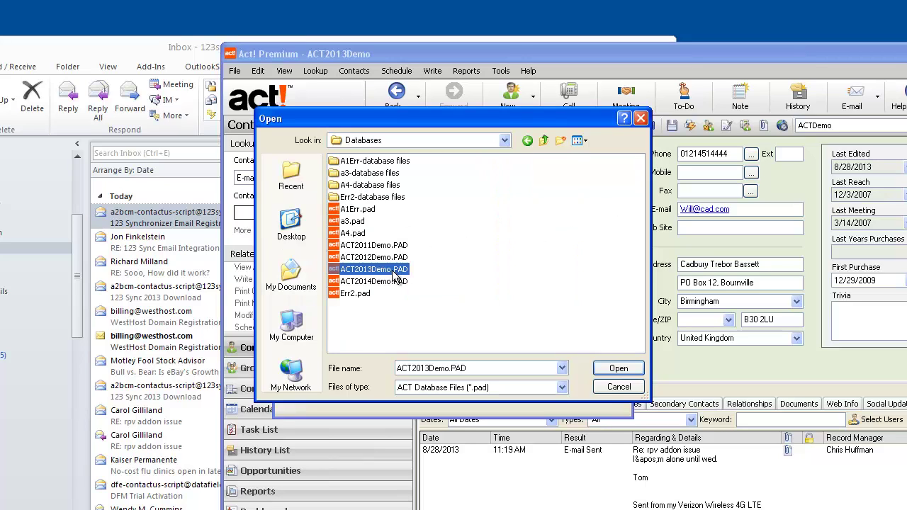
{"action": "left_click", "coordinate": [612, 371]}
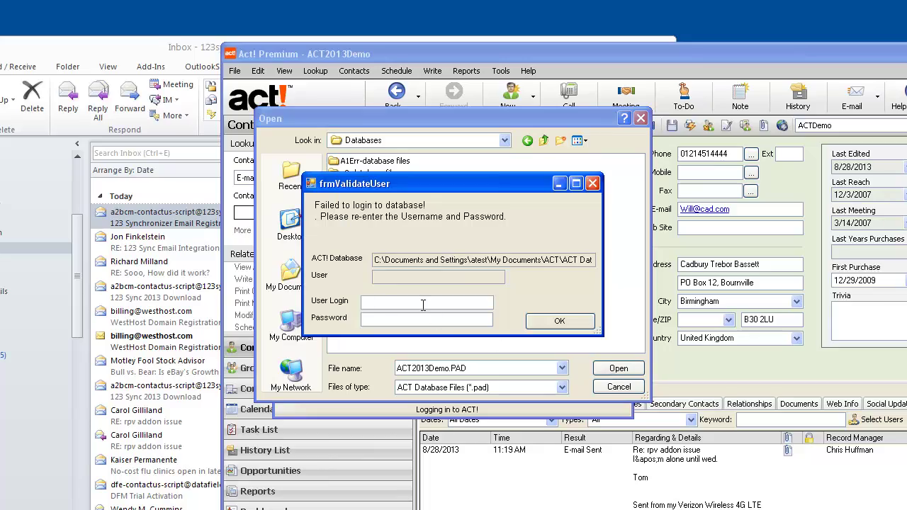
Log in to the database with the Act! user login and password
{"action": "left_click", "coordinate": [423, 303]}
{"action": "type", "text": "Chris Huffm"}
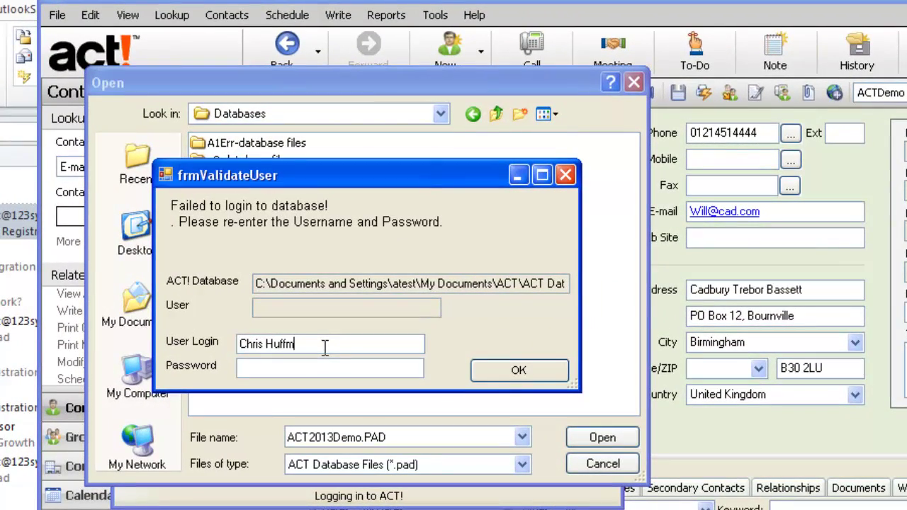
{"action": "type", "text": "an"}
{"action": "key", "text": "Tab"}
{"action": "type", "text": "***"}
{"action": "left_click", "coordinate": [502, 376]}
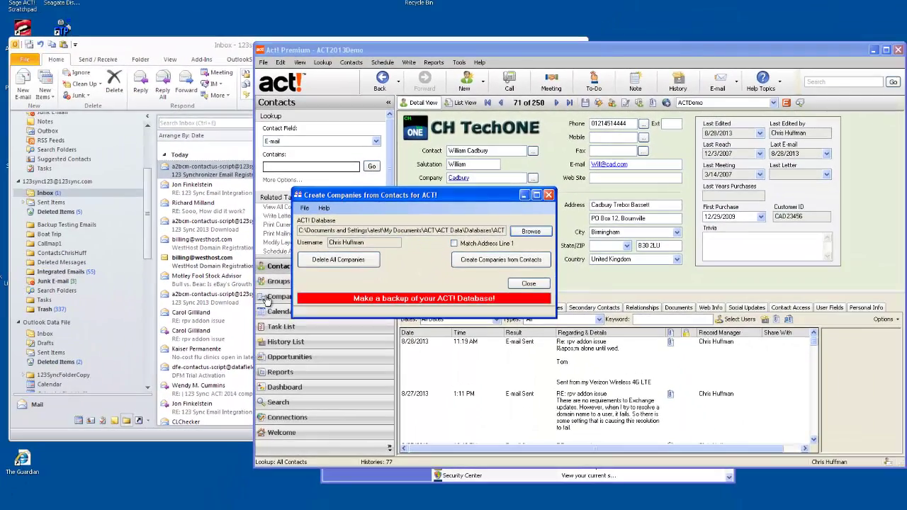
Delete all 131 existing companies and confirm the Act! company list shows 0 companies
{"action": "left_click", "coordinate": [267, 302]}
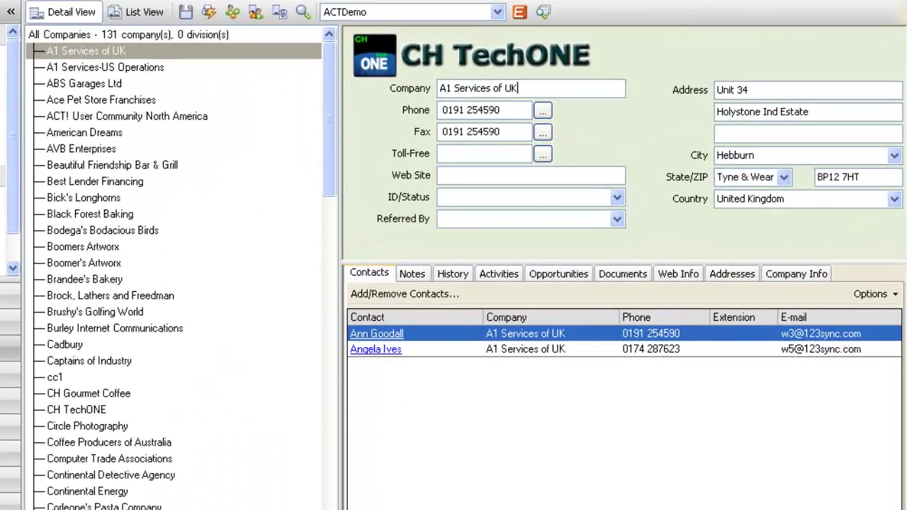
{"action": "left_click", "coordinate": [319, 507]}
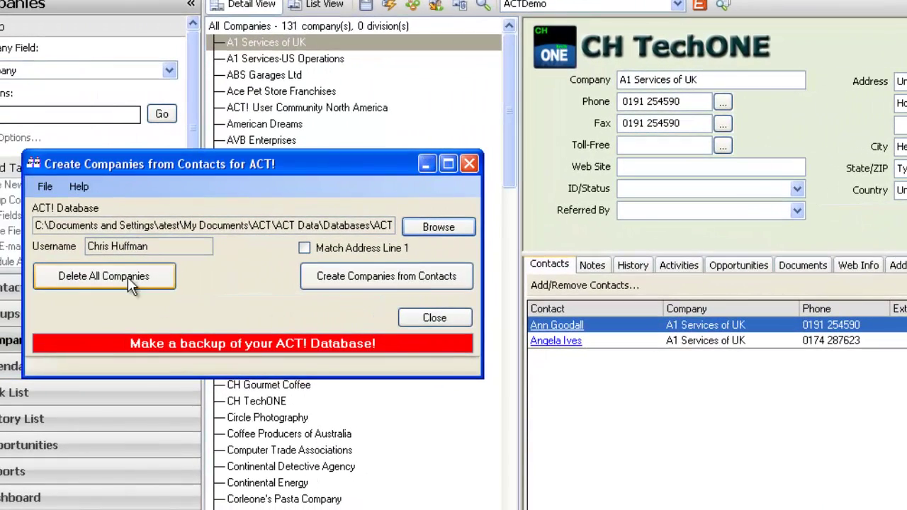
{"action": "left_click", "coordinate": [127, 277]}
{"action": "left_click", "coordinate": [182, 315]}
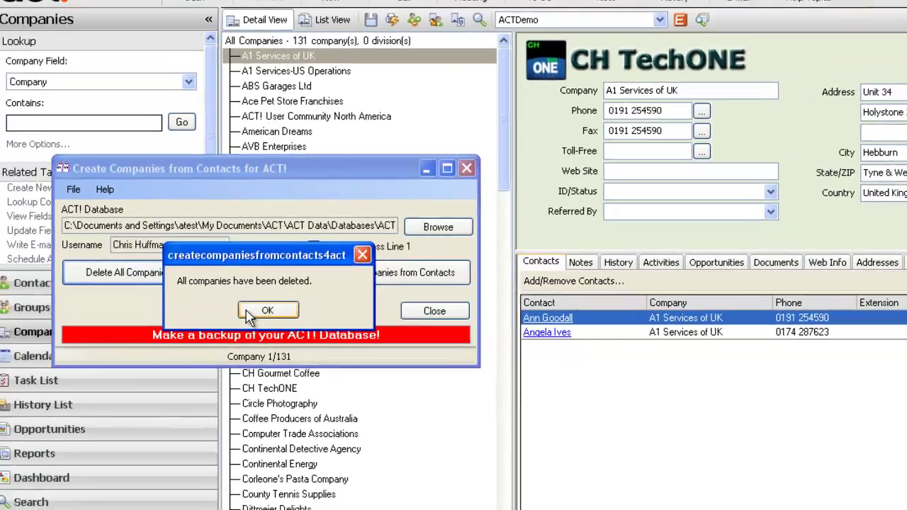
{"action": "left_click", "coordinate": [255, 316]}
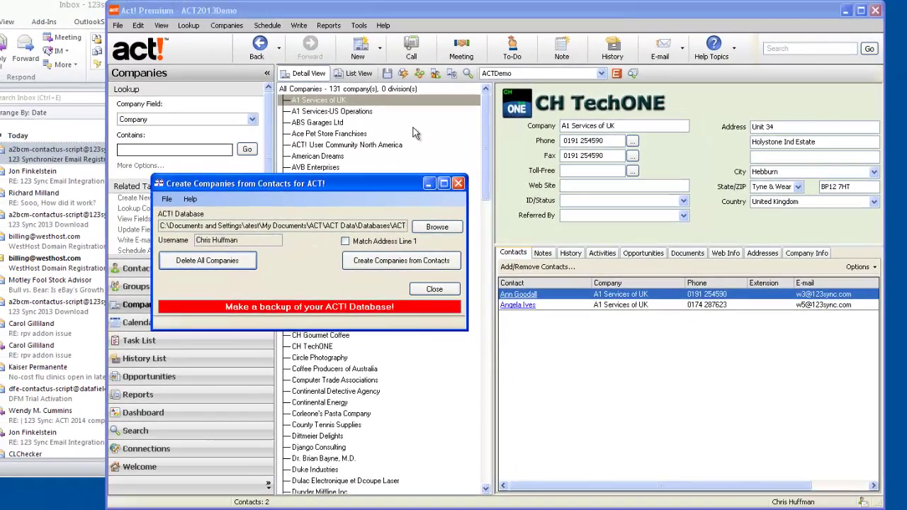
{"action": "left_click", "coordinate": [413, 126]}
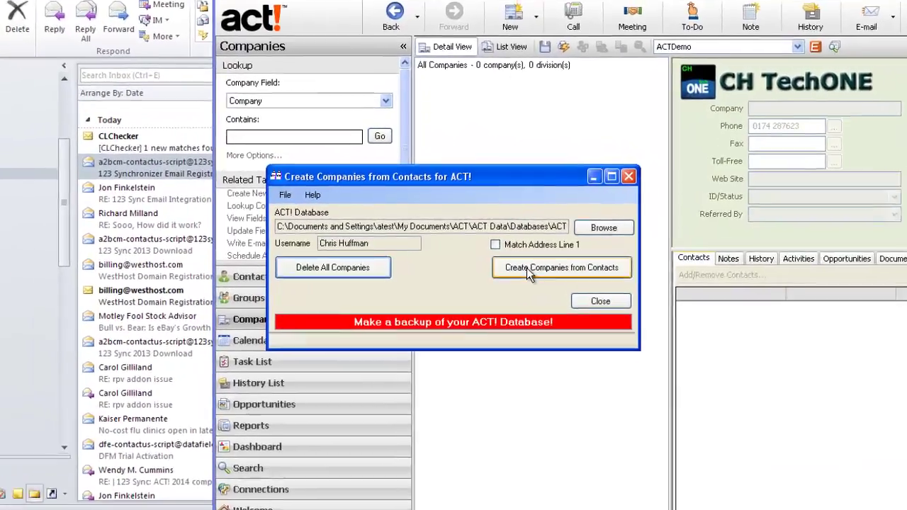
Run Create Companies from Contacts, confirm it, and dismiss the finished message
{"action": "left_click", "coordinate": [374, 262]}
{"action": "left_click", "coordinate": [383, 333]}
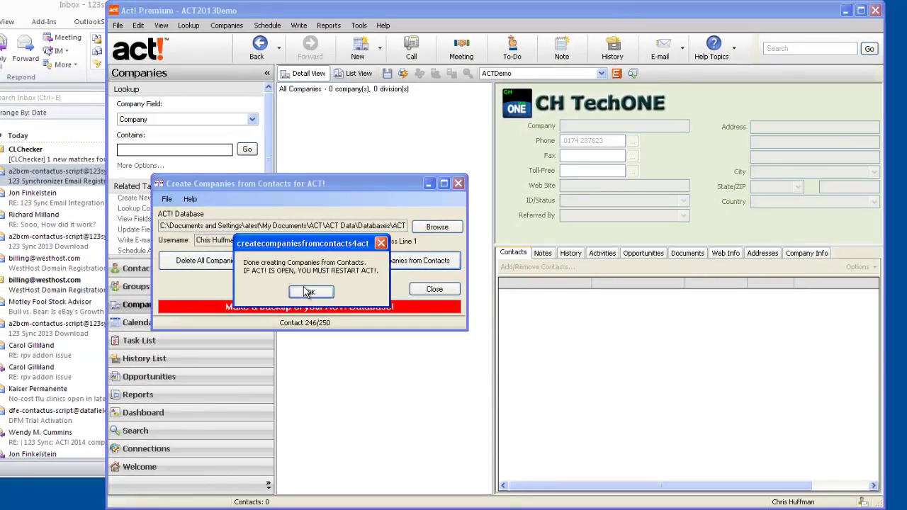
{"action": "left_click", "coordinate": [310, 292]}
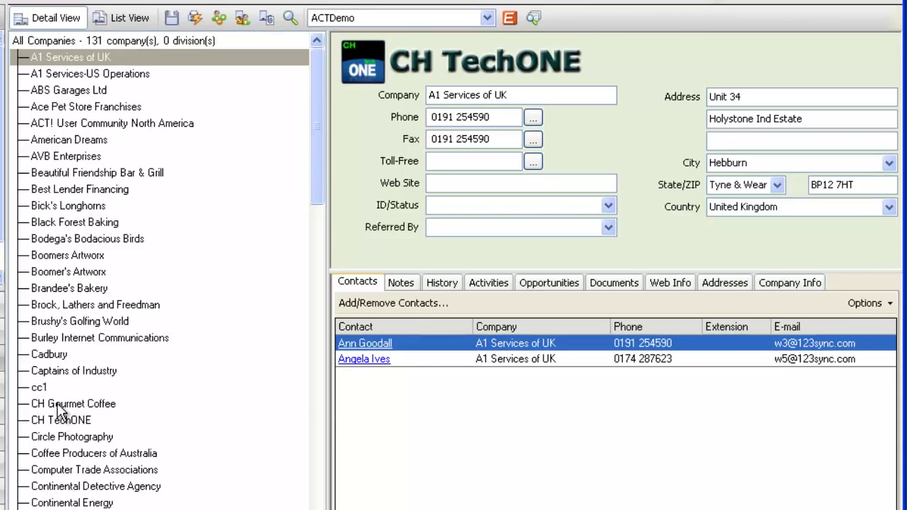
Show CH Gourmet Coffee's two linked contacts, open one contact's record, then return to Companies
{"action": "left_click", "coordinate": [58, 403]}
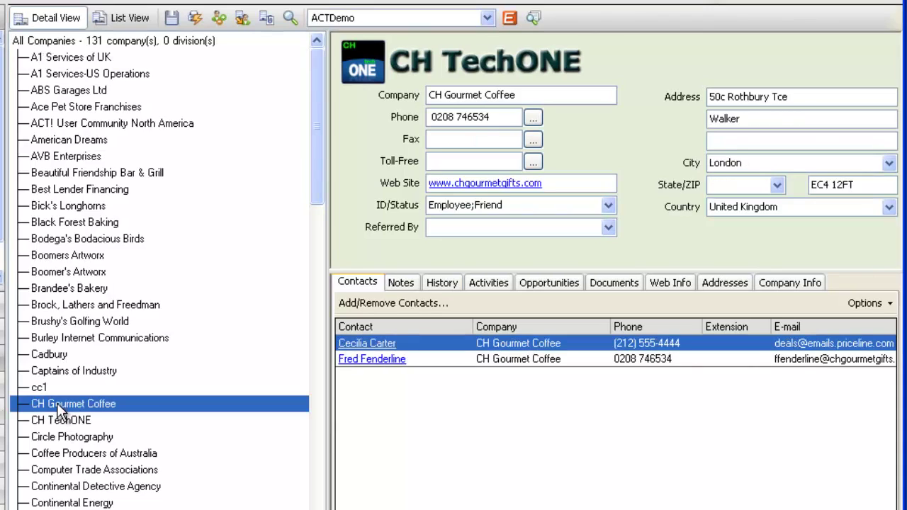
{"action": "double_click", "coordinate": [427, 359]}
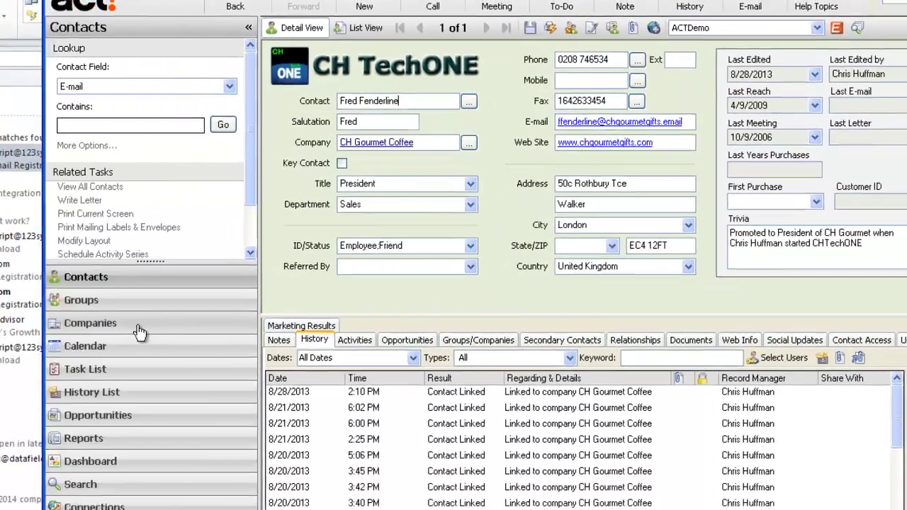
{"action": "left_click", "coordinate": [139, 330]}
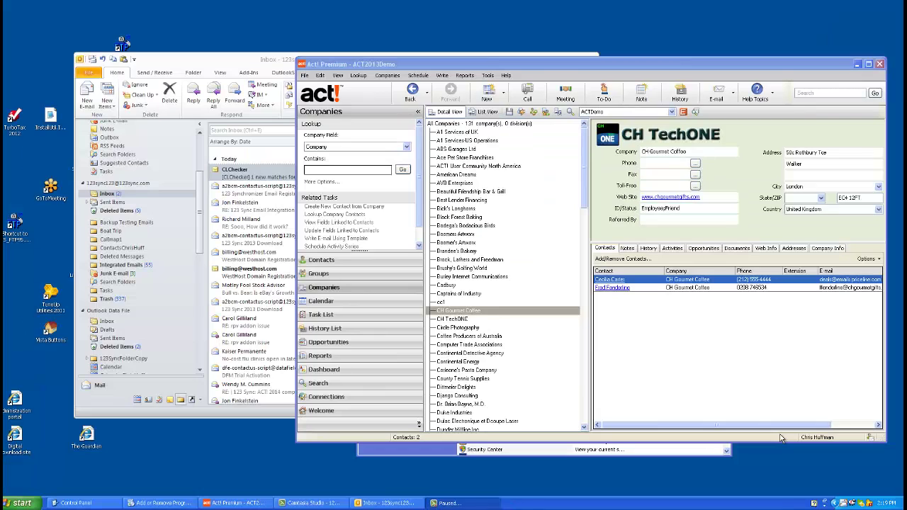
Launch 123 Data Fields Exporter for ACT! from the Start menu
{"action": "left_click", "coordinate": [21, 503]}
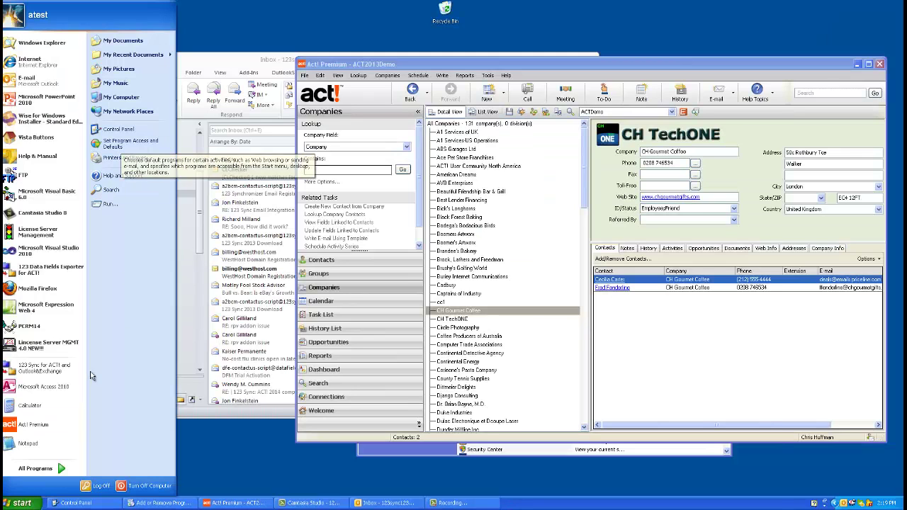
{"action": "left_click", "coordinate": [59, 469]}
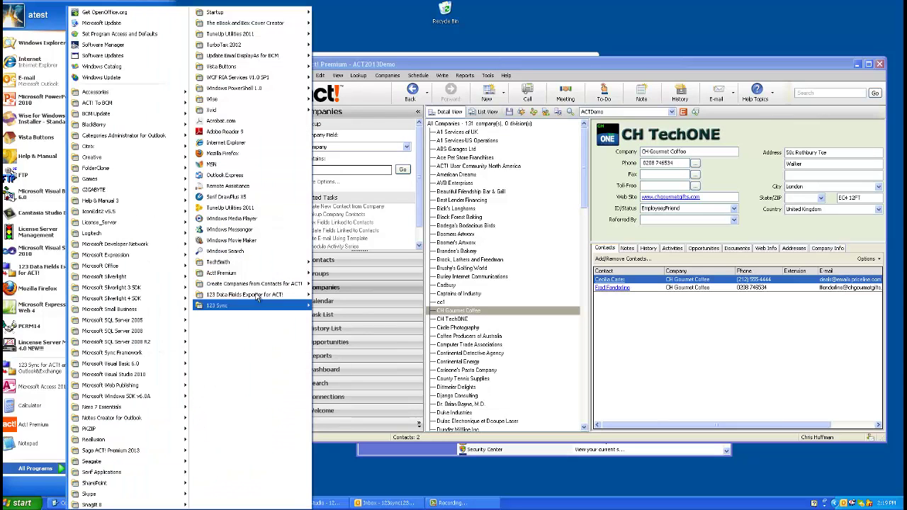
{"action": "mouse_move", "coordinate": [259, 296]}
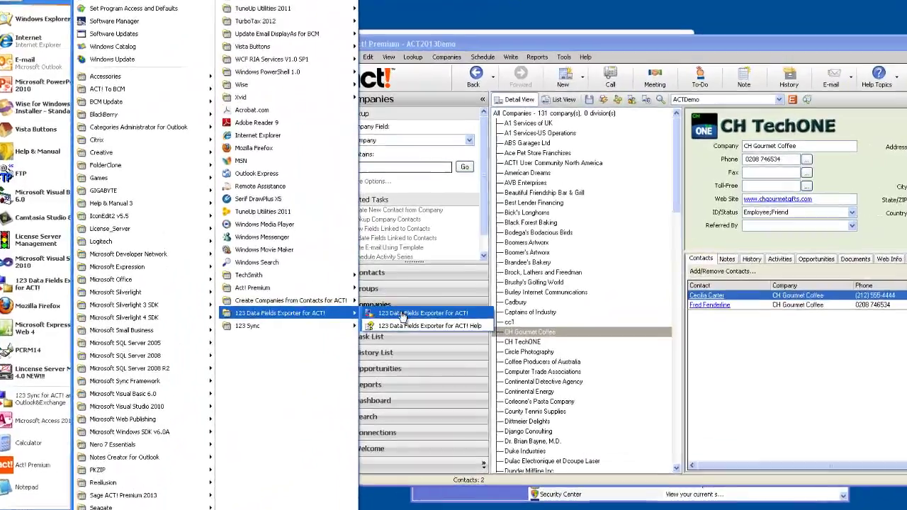
{"action": "left_click", "coordinate": [333, 294]}
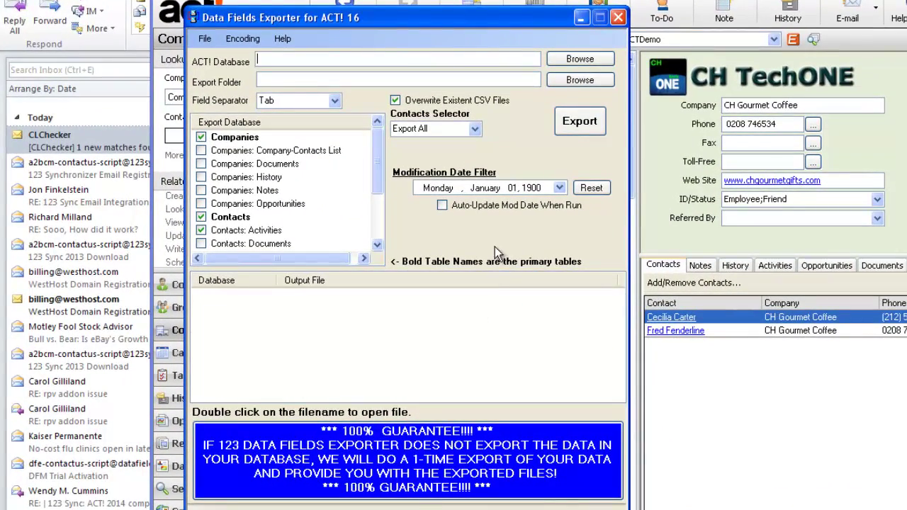
Choose ACT\ACT Data\Databases\ACT2013Demo.PAD as the source database
{"action": "left_click", "coordinate": [581, 61]}
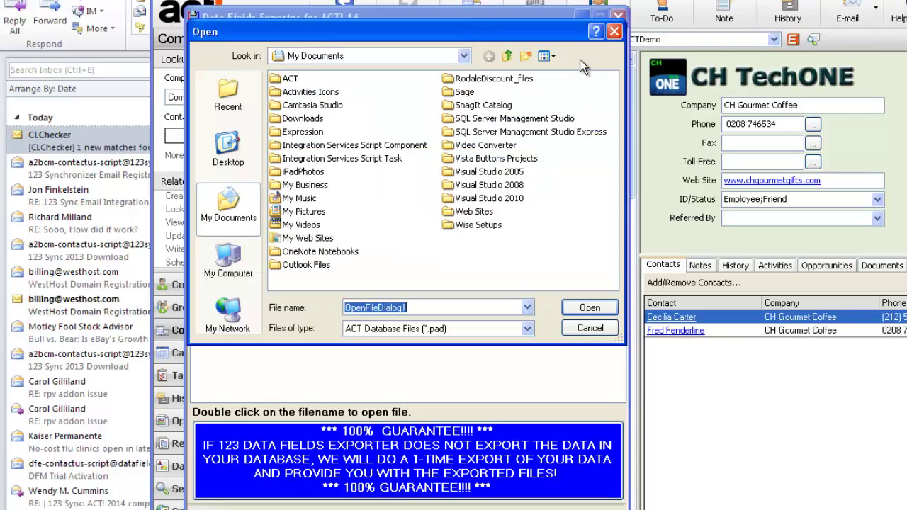
{"action": "double_click", "coordinate": [291, 79]}
{"action": "double_click", "coordinate": [298, 79]}
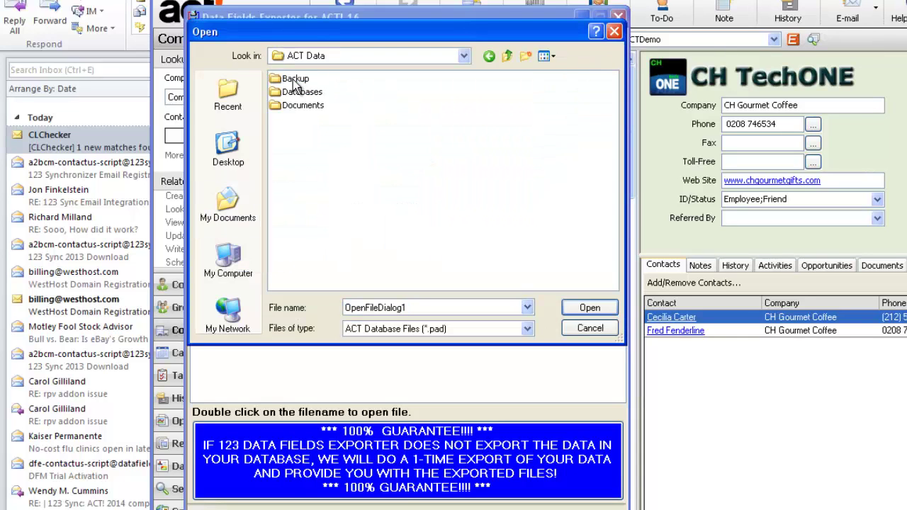
{"action": "double_click", "coordinate": [306, 92]}
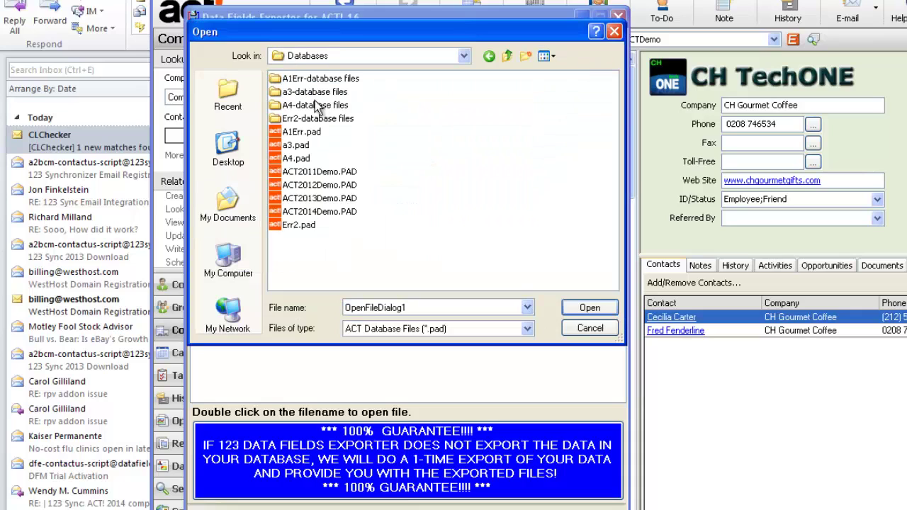
{"action": "left_click", "coordinate": [318, 200]}
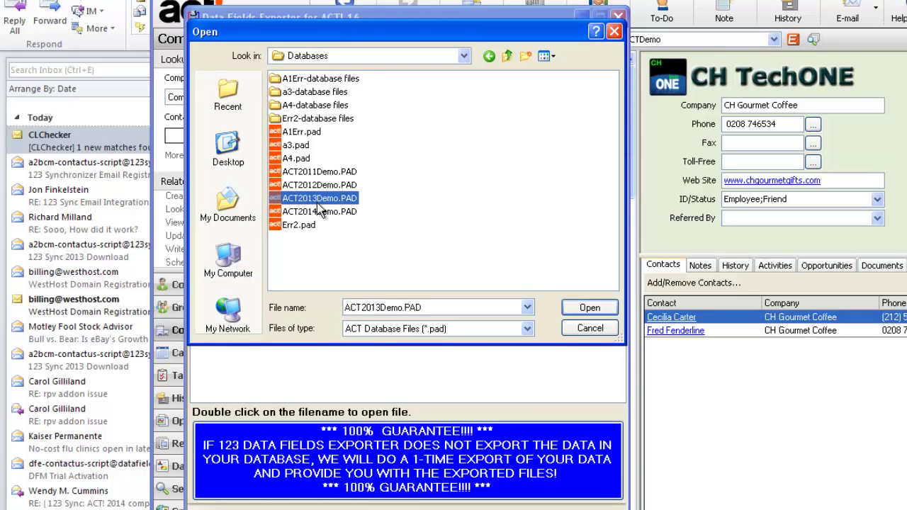
{"action": "left_click", "coordinate": [588, 308]}
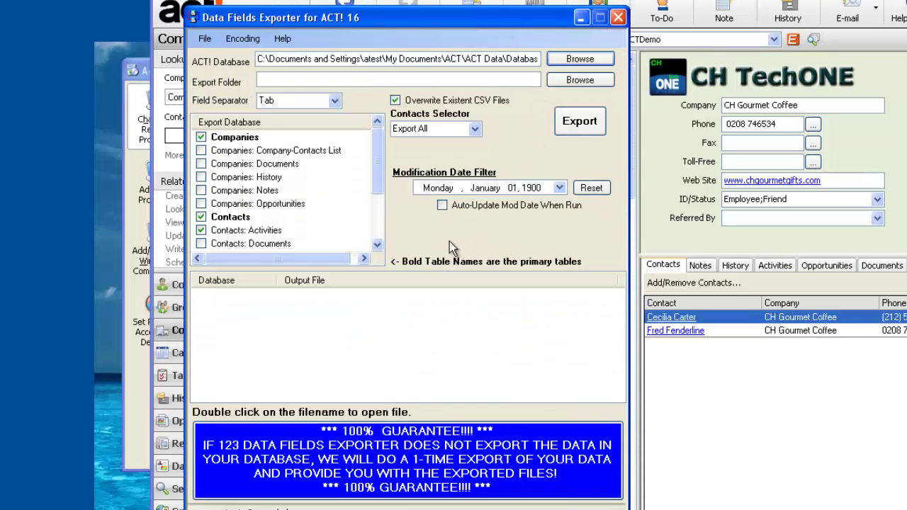
Set the export folder to C:\Temp
{"action": "left_click", "coordinate": [578, 80]}
{"action": "left_click", "coordinate": [306, 243]}
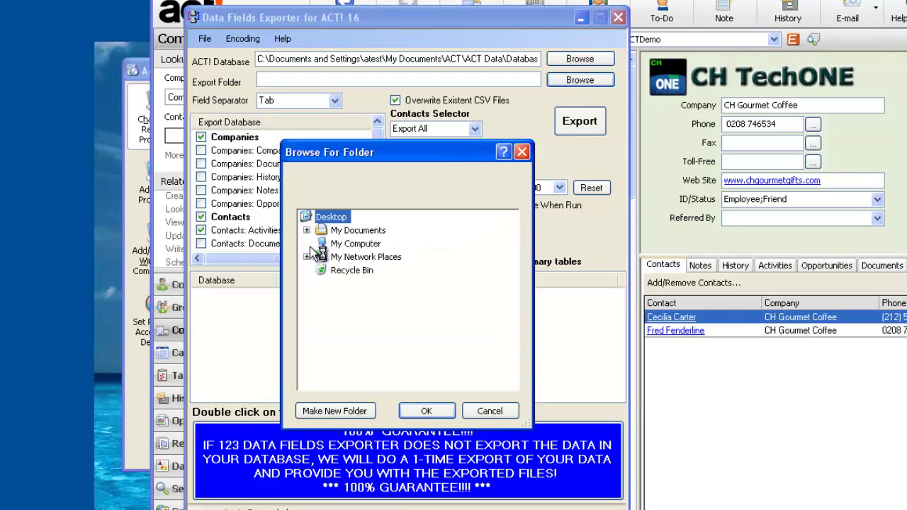
{"action": "double_click", "coordinate": [369, 243]}
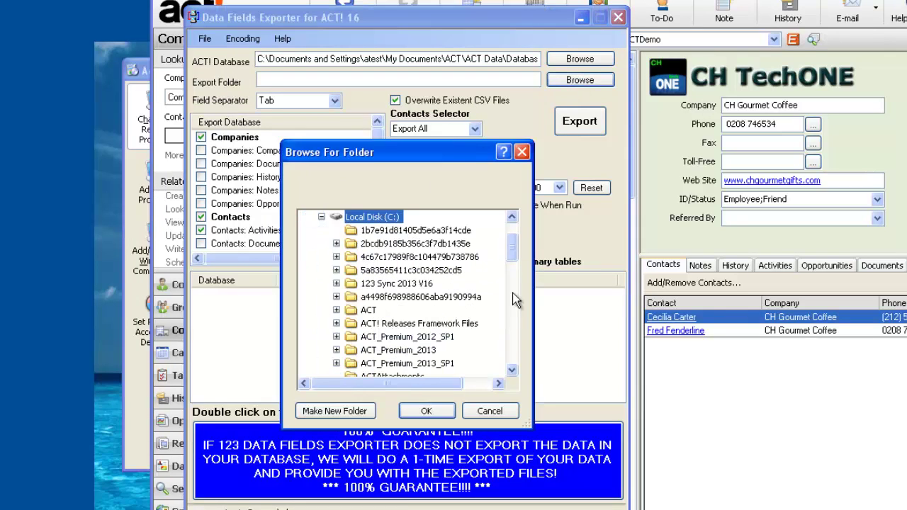
{"action": "left_click_drag", "start_coordinate": [512, 247], "coordinate": [512, 315]}
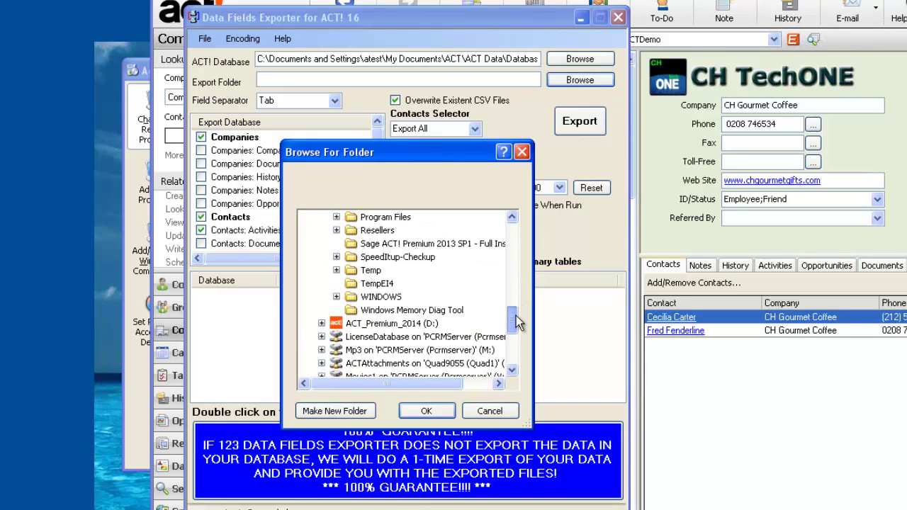
{"action": "left_click", "coordinate": [372, 270]}
{"action": "double_click", "coordinate": [365, 270]}
{"action": "left_click", "coordinate": [427, 413]}
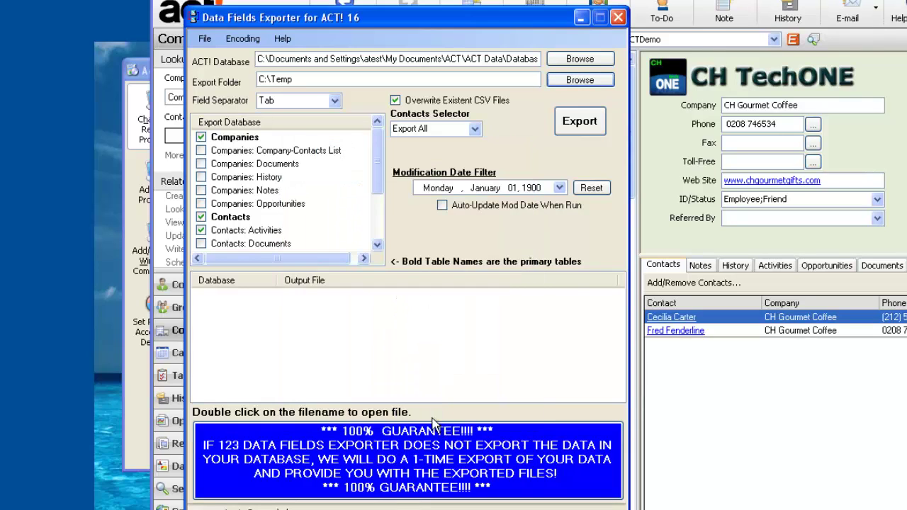
Export the six tables to CSV and open ACT2013Demo_Contacts.csv in Excel
{"action": "left_click", "coordinate": [570, 124]}
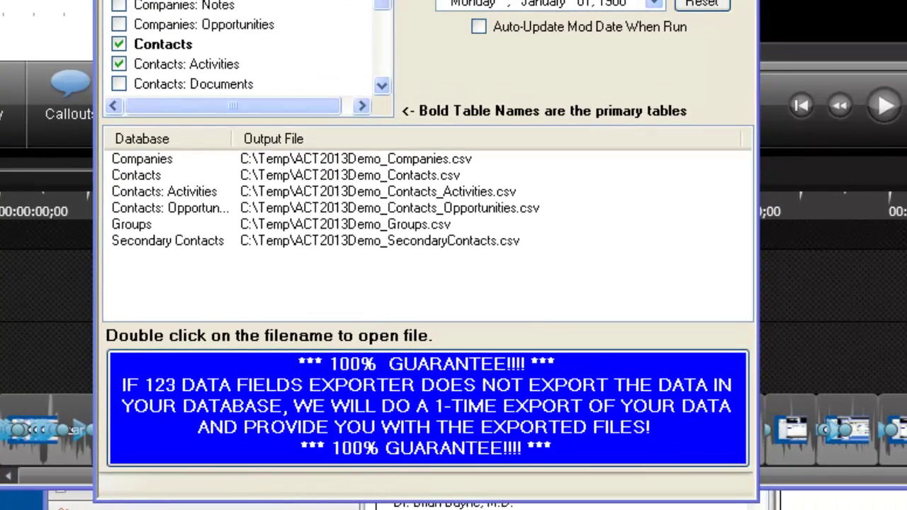
{"action": "left_click", "coordinate": [151, 178]}
{"action": "left_click", "coordinate": [148, 196]}
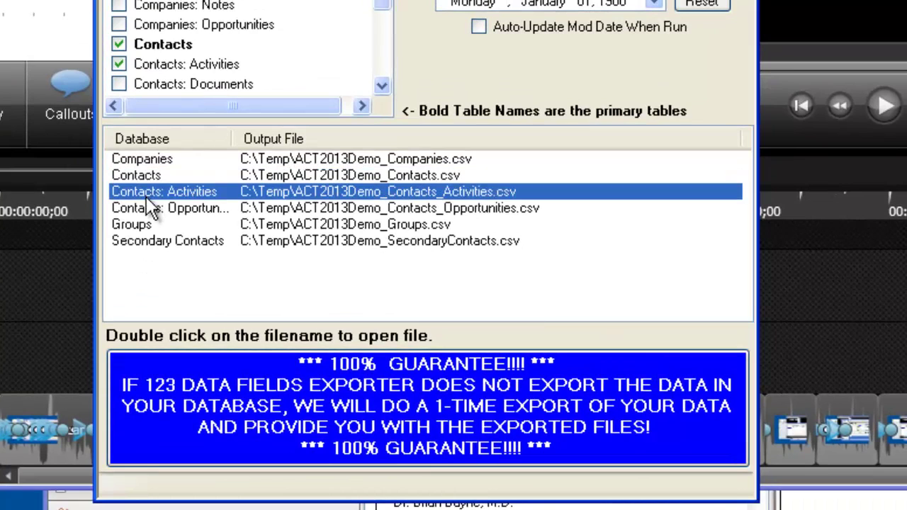
{"action": "left_click", "coordinate": [151, 208]}
{"action": "left_click", "coordinate": [148, 194]}
{"action": "left_click", "coordinate": [132, 174]}
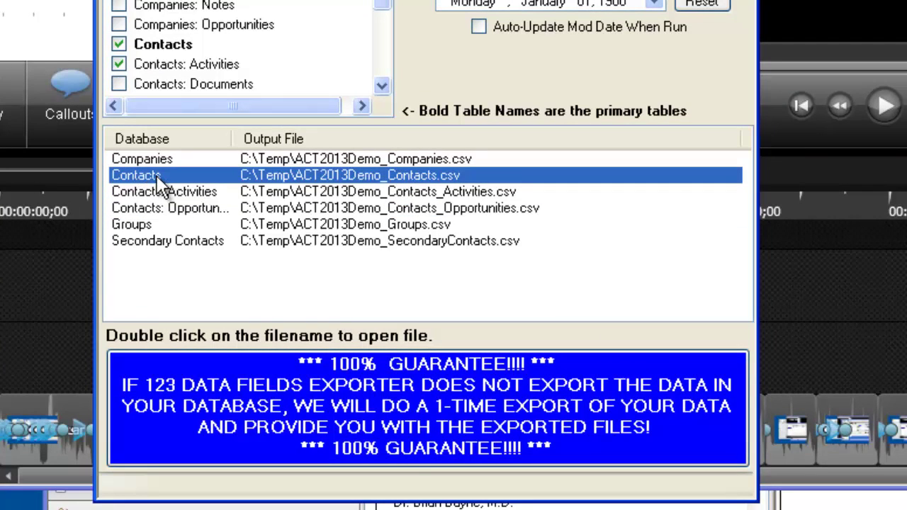
{"action": "double_click", "coordinate": [156, 175]}
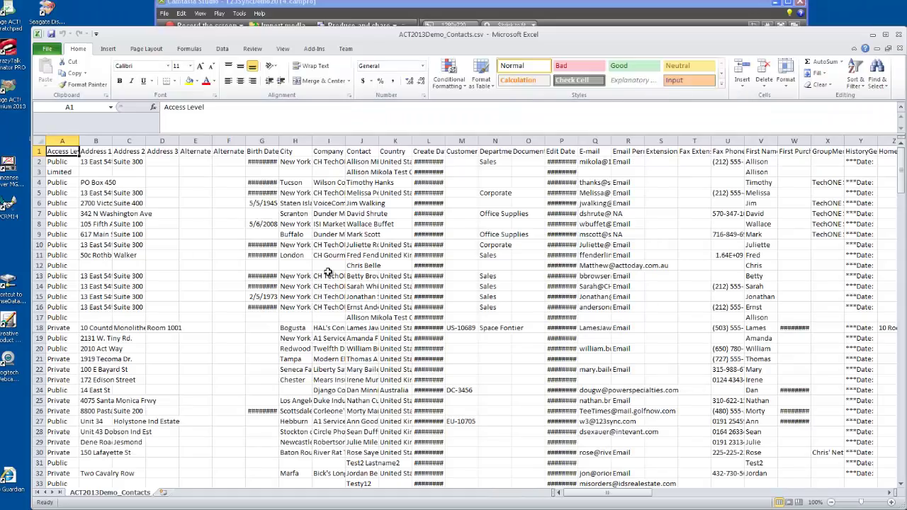
Auto-fit columns E and G (Birth Date), then close the contacts CSV without saving
{"action": "double_click", "coordinate": [211, 142]}
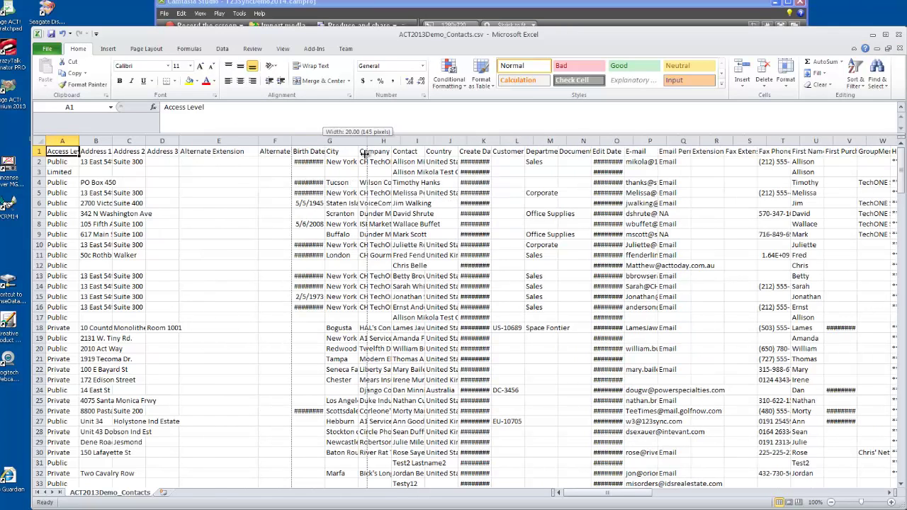
{"action": "double_click", "coordinate": [321, 142]}
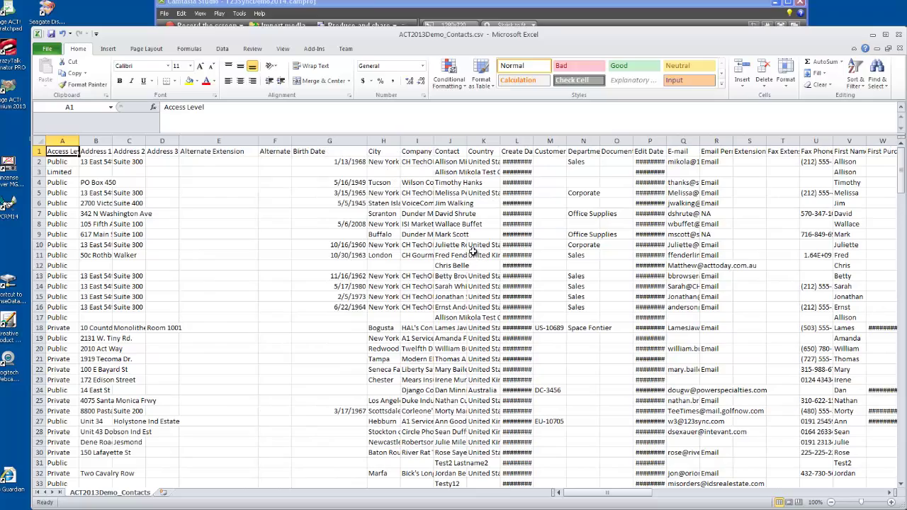
{"action": "left_click", "coordinate": [898, 37]}
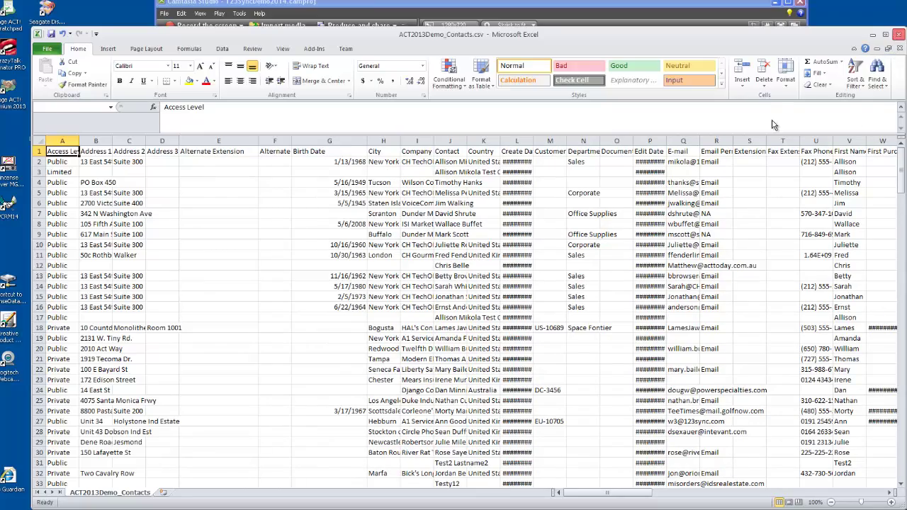